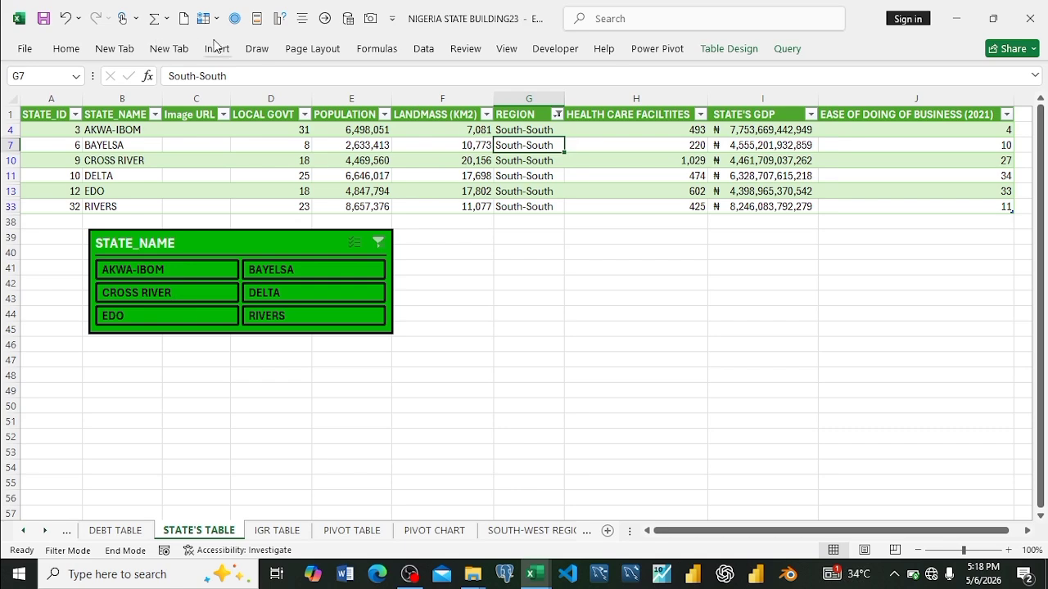
Step: Insert a STATE_NAME slicer for the states table and place it in the empty area below the table, under columns H and I
click(217, 48)
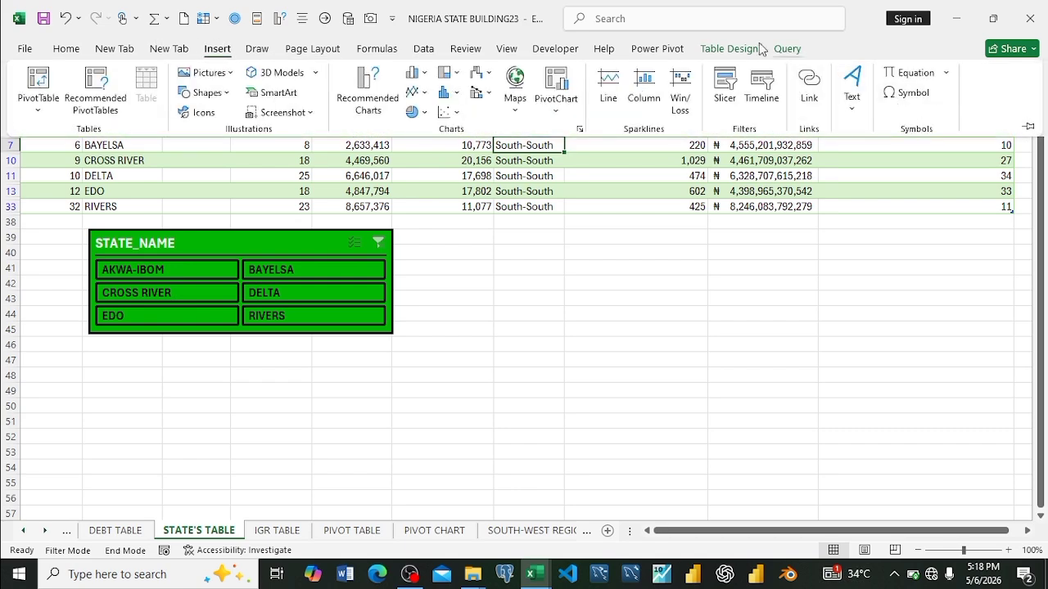
click(726, 90)
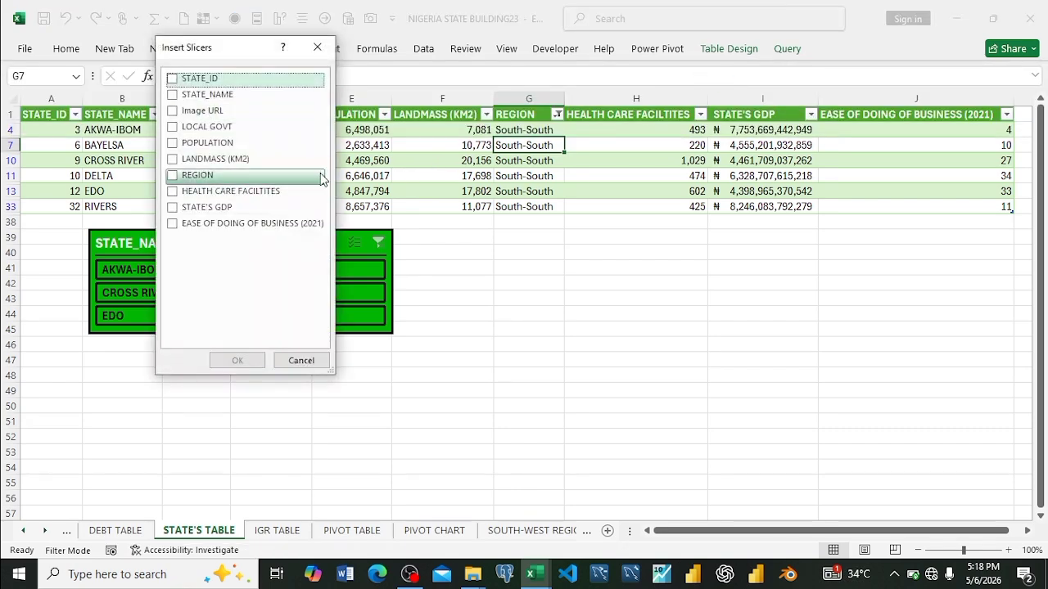
click(175, 97)
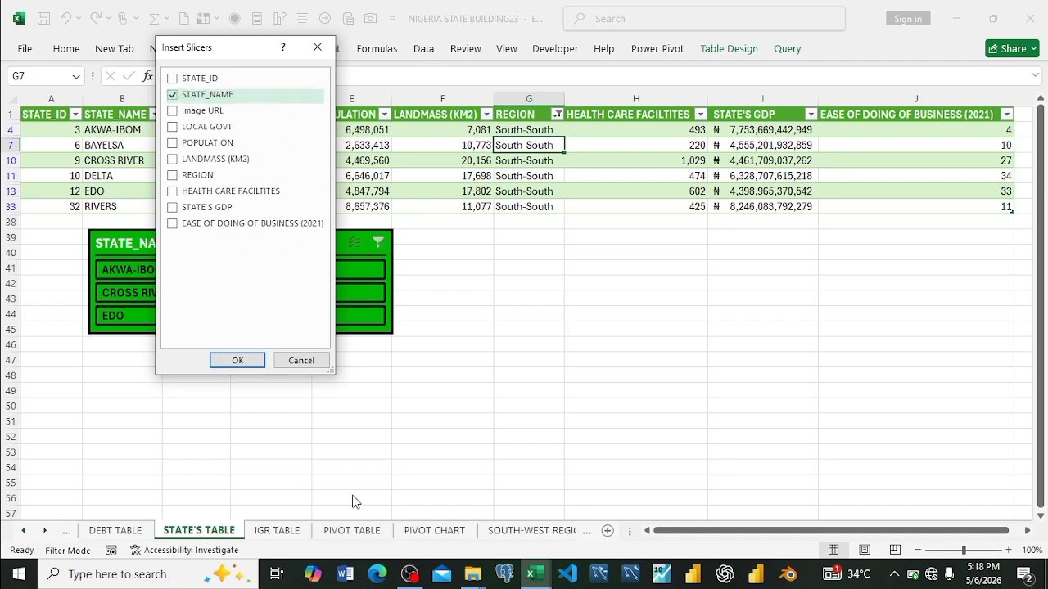
click(238, 360)
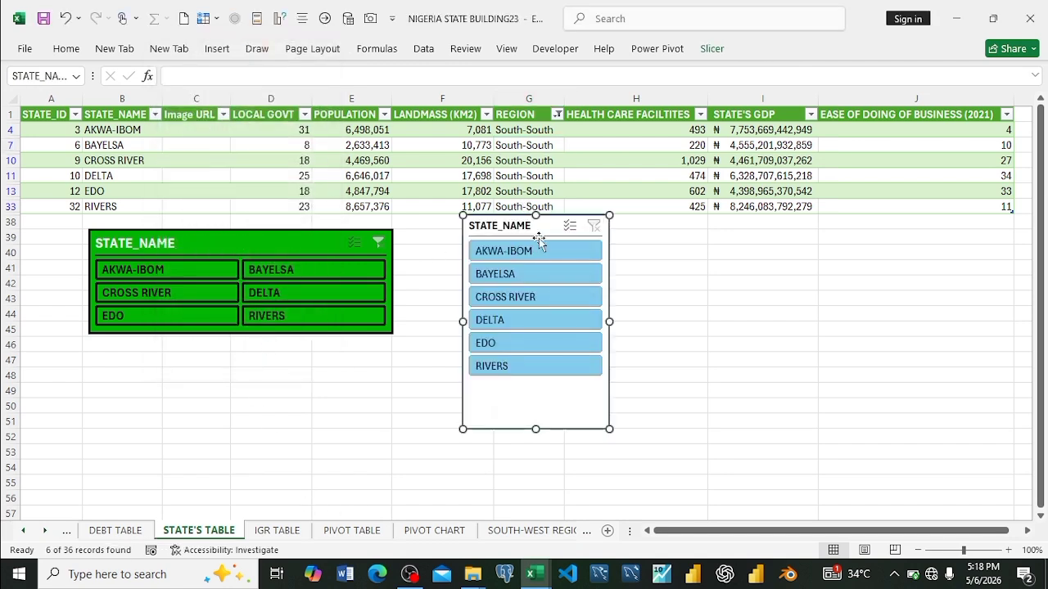
drag(540, 228, 697, 248)
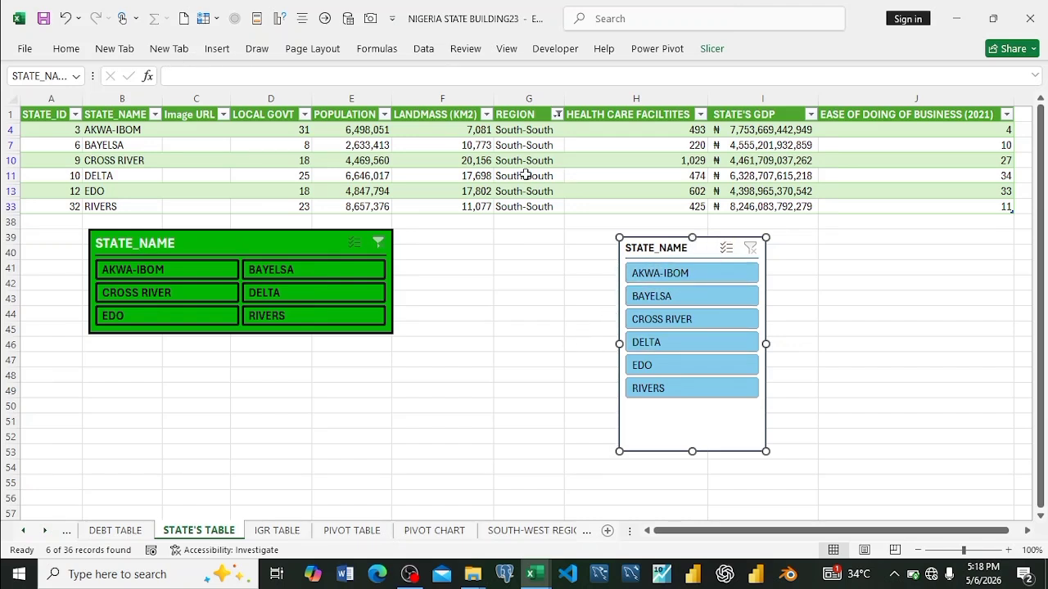
Step: Create a new slicer style and set its Whole Slicer element's font to bold, size 12
click(712, 49)
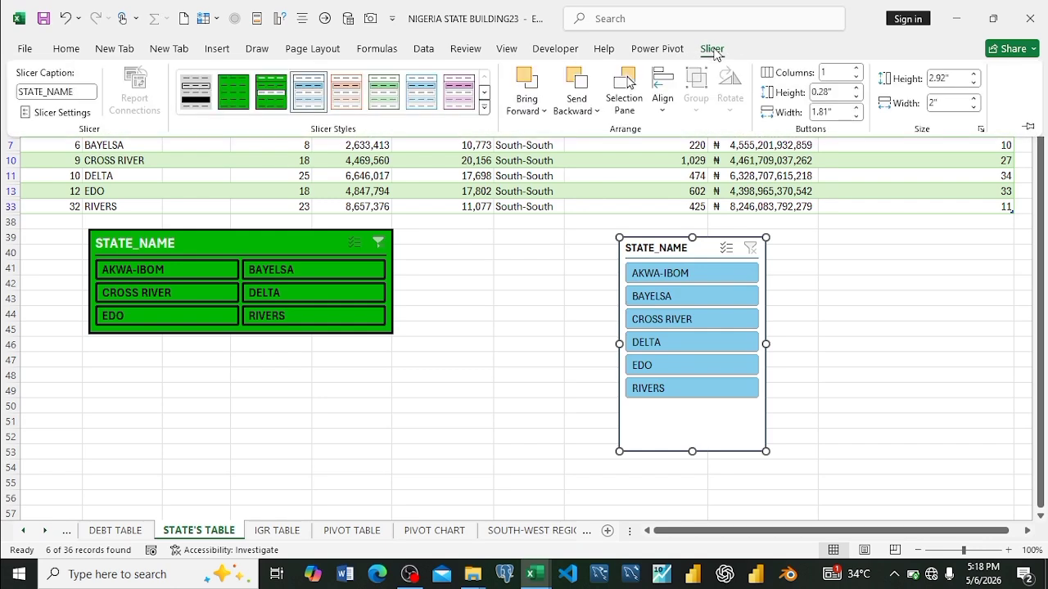
click(484, 107)
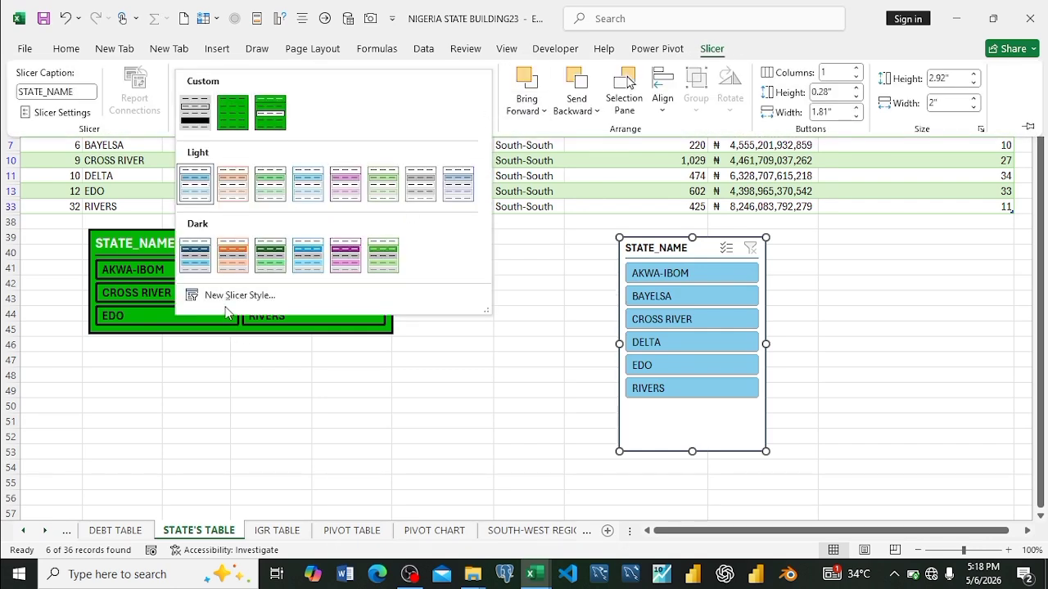
click(221, 296)
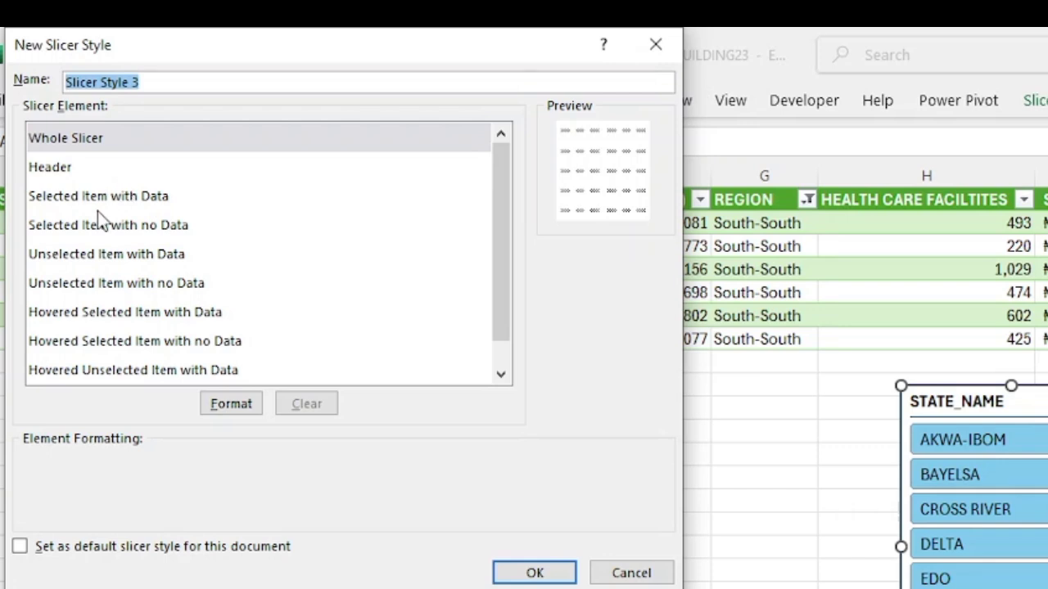
scroll(89, 311, down, 1)
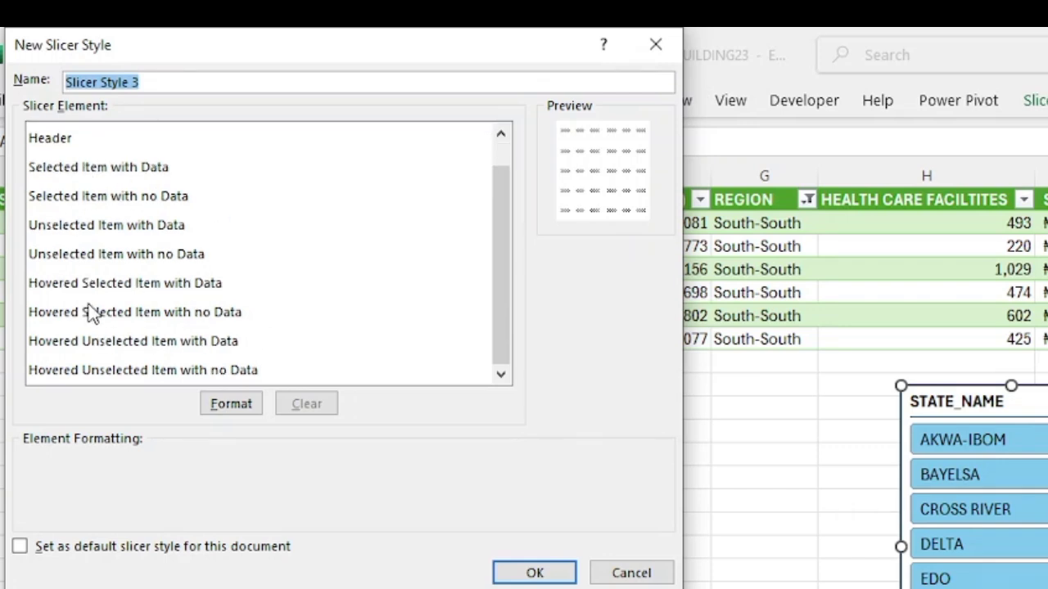
scroll(90, 314, up, 1)
scroll(90, 314, down, 1)
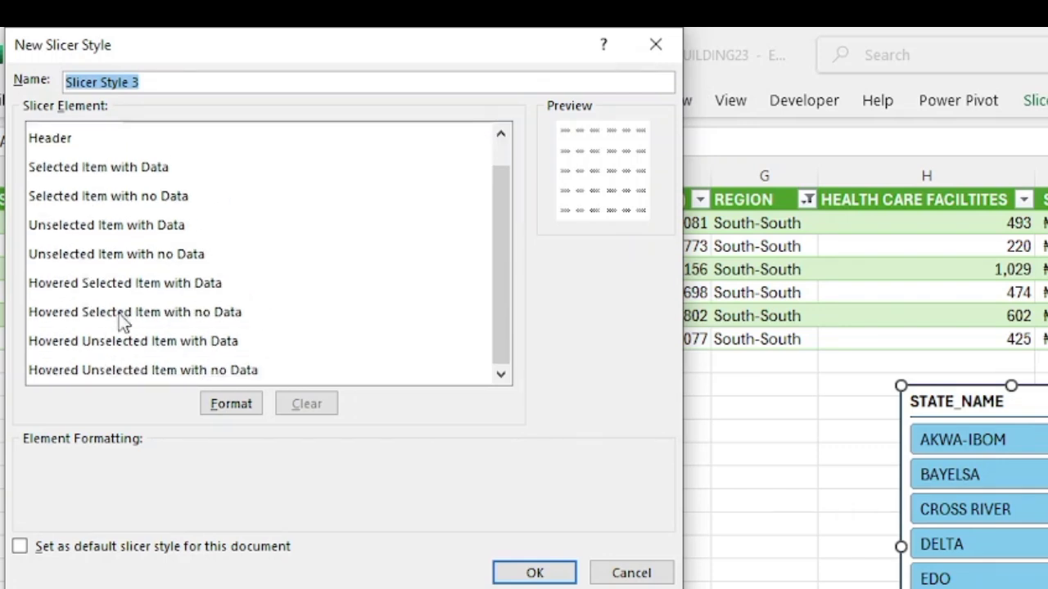
scroll(71, 165, up, 1)
click(59, 139)
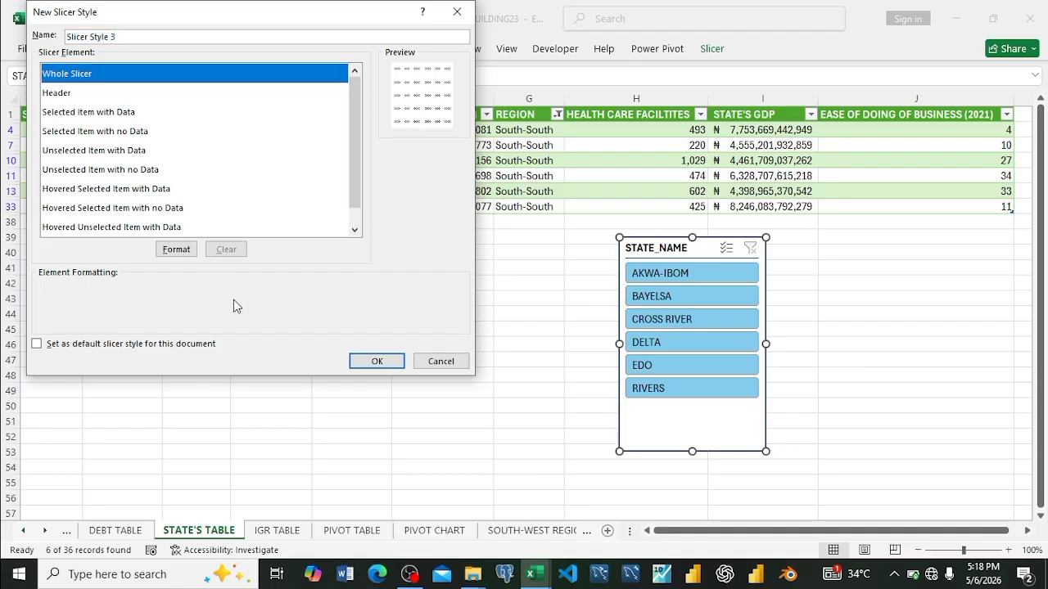
click(250, 410)
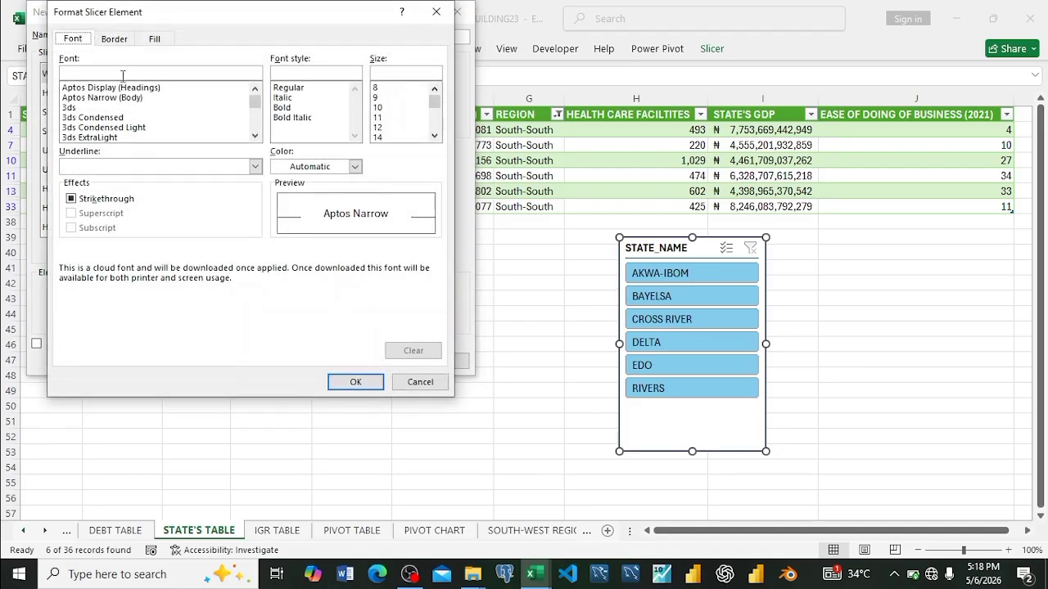
click(378, 128)
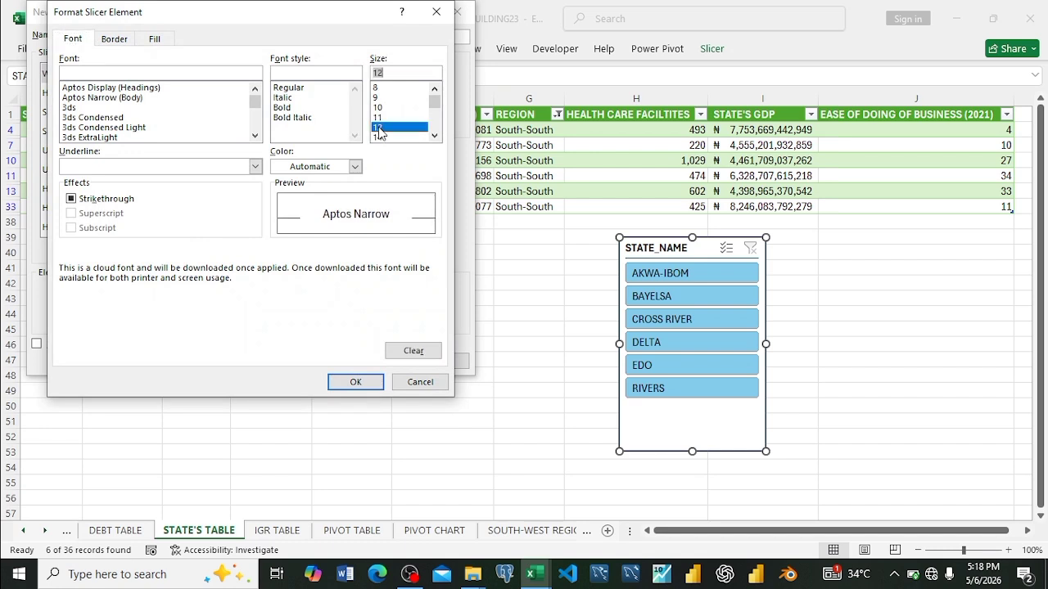
click(302, 108)
Step: Add a thick solid outline border to the Whole Slicer element
click(120, 44)
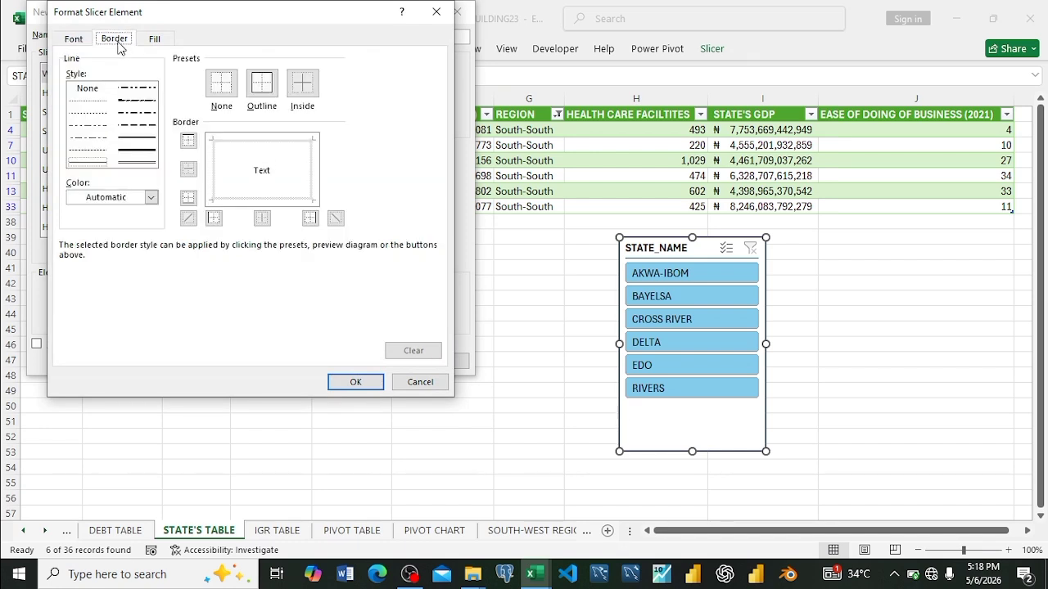
click(143, 155)
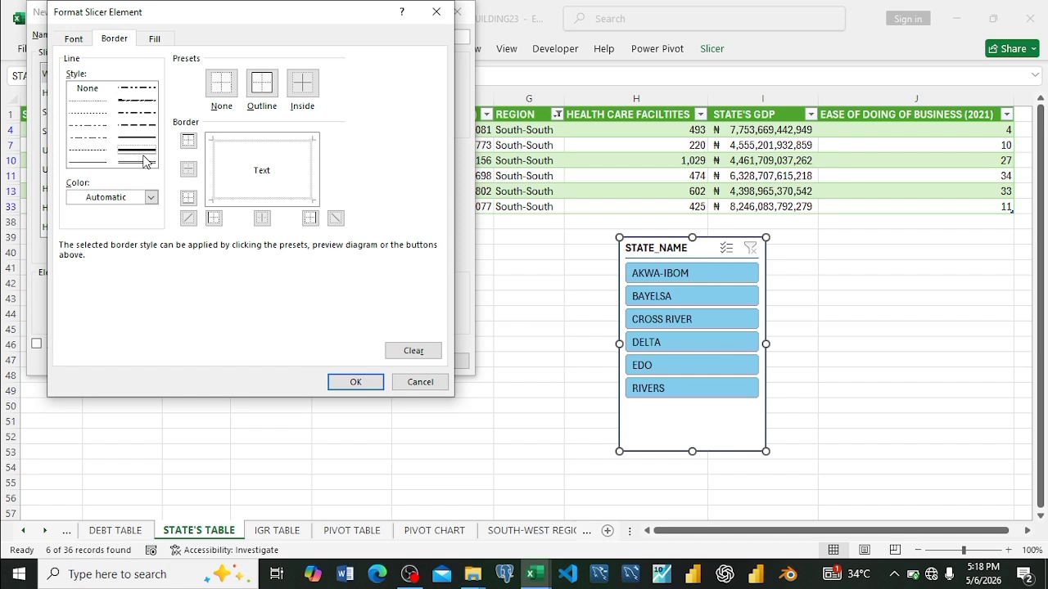
click(257, 93)
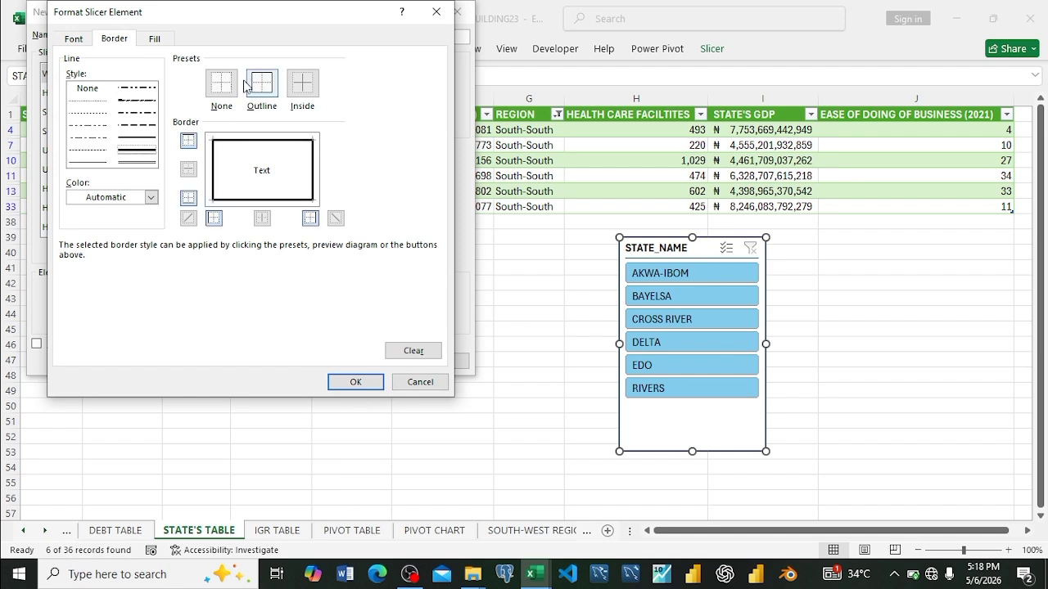
Step: Give the Whole Slicer element a custom background fill of RGB 3, 181, 3 and save the new slicer style
click(140, 41)
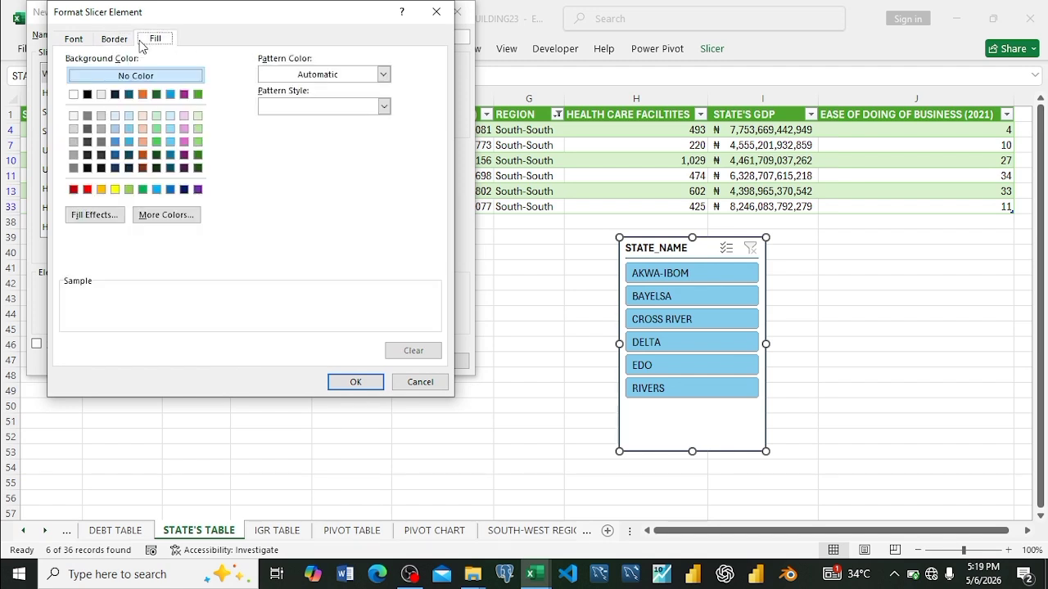
click(165, 215)
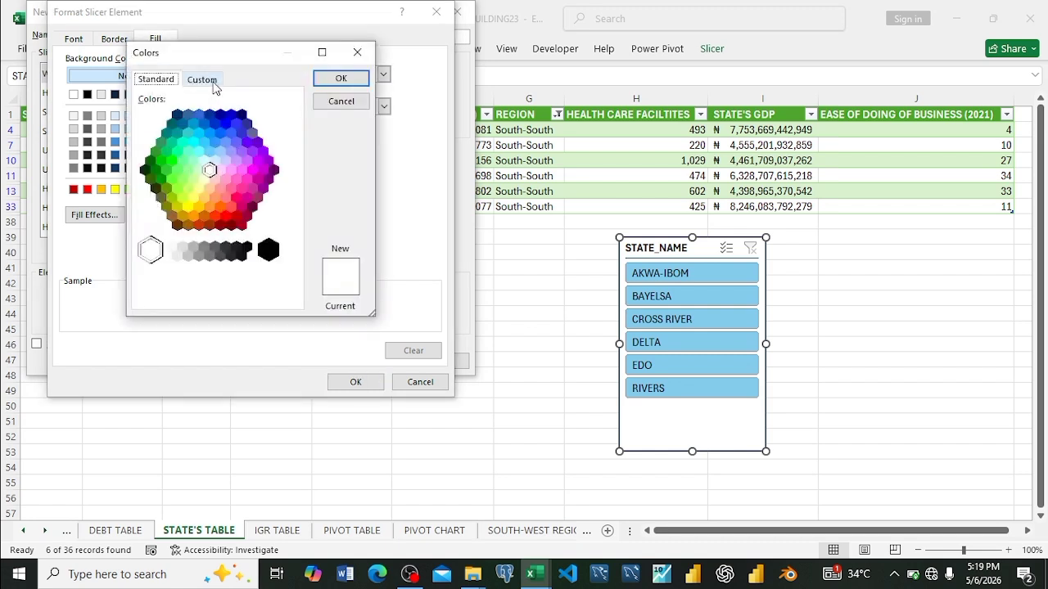
click(214, 82)
click(187, 126)
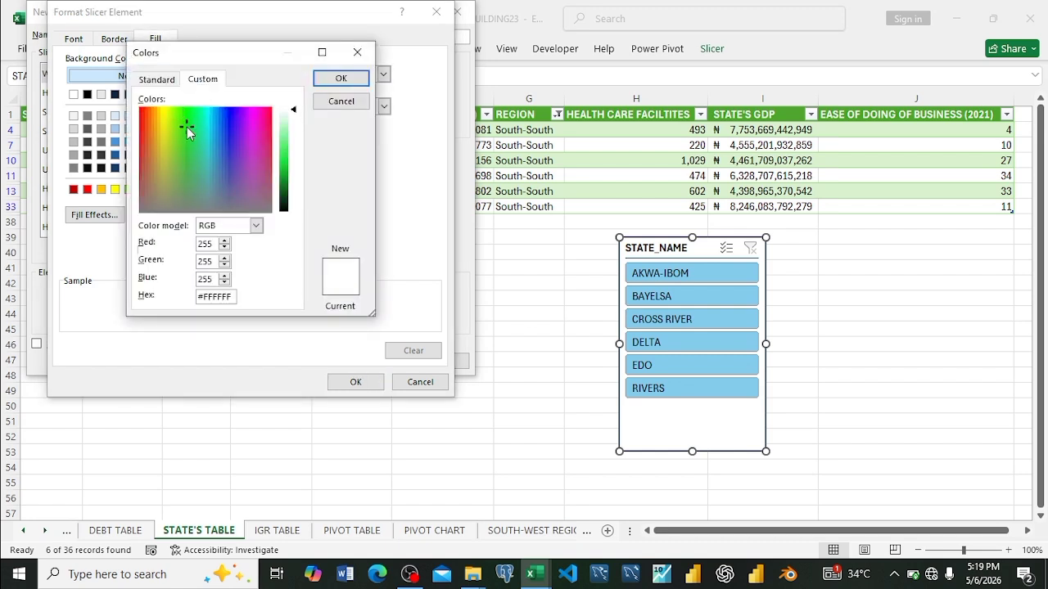
click(214, 248)
key(BackSpace)
key(BackSpace)
key(BackSpace)
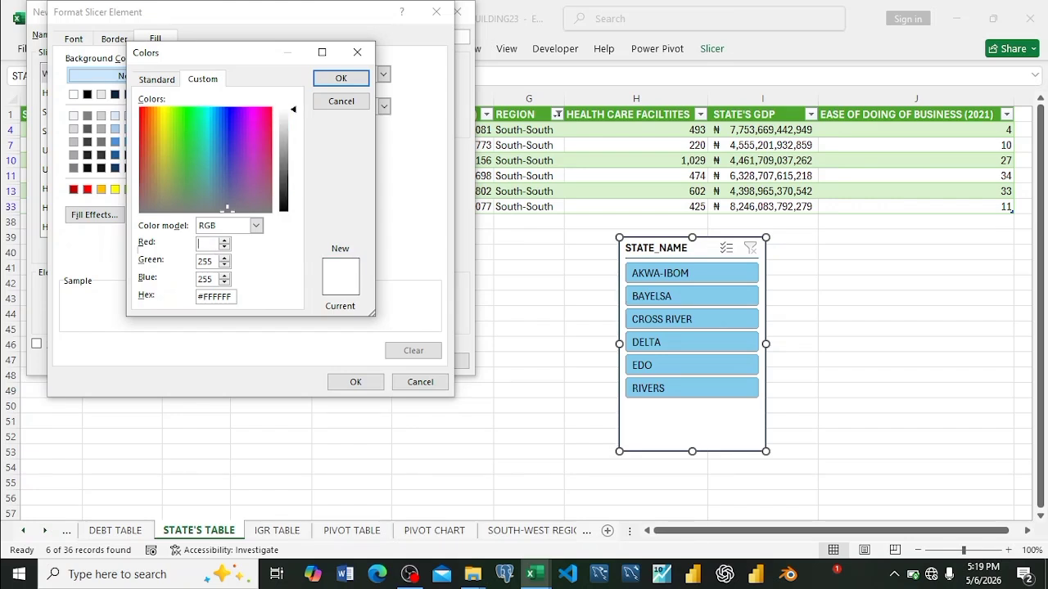
text(3)
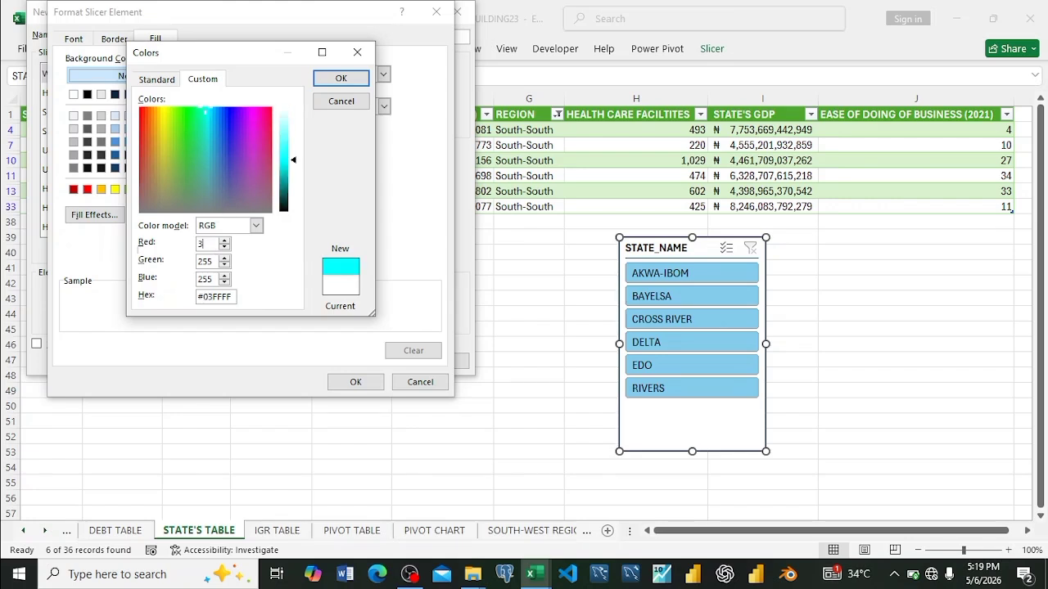
click(212, 261)
key(BackSpace)
key(BackSpace)
key(BackSpace)
text(181)
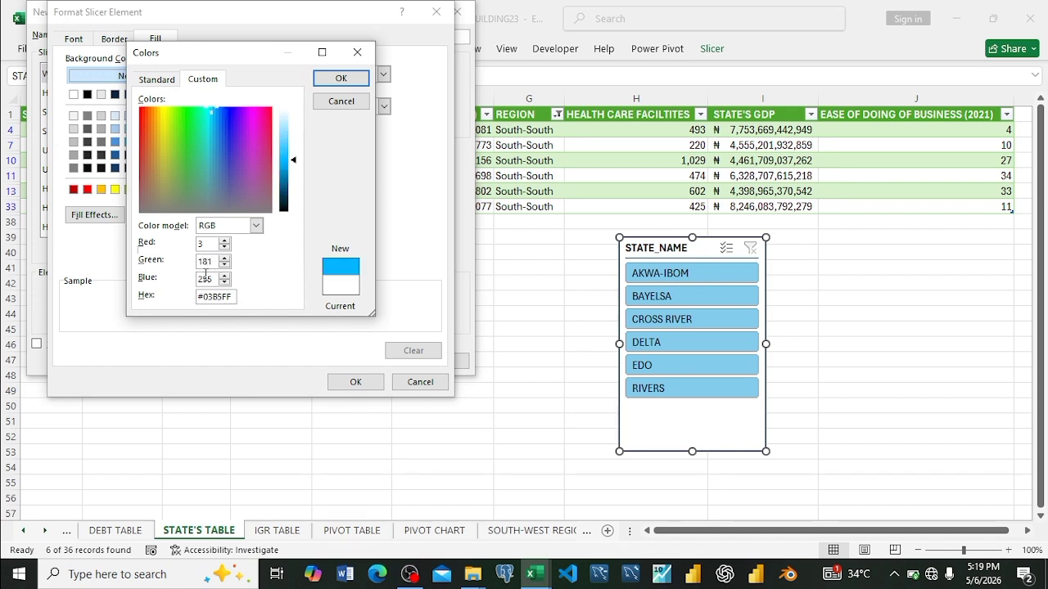
click(212, 277)
key(BackSpace)
key(BackSpace)
key(BackSpace)
text(3)
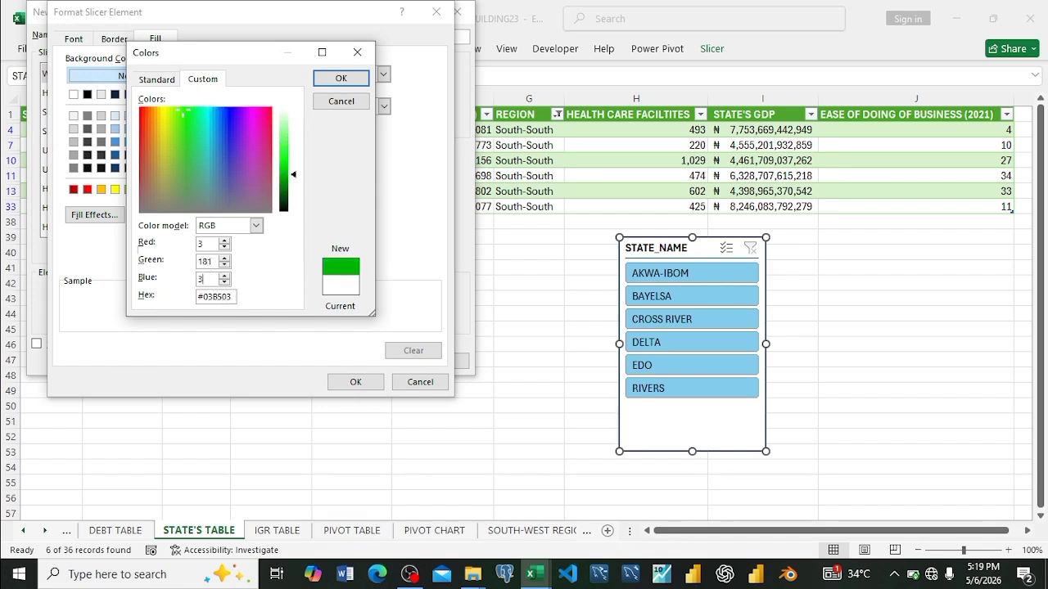
click(357, 82)
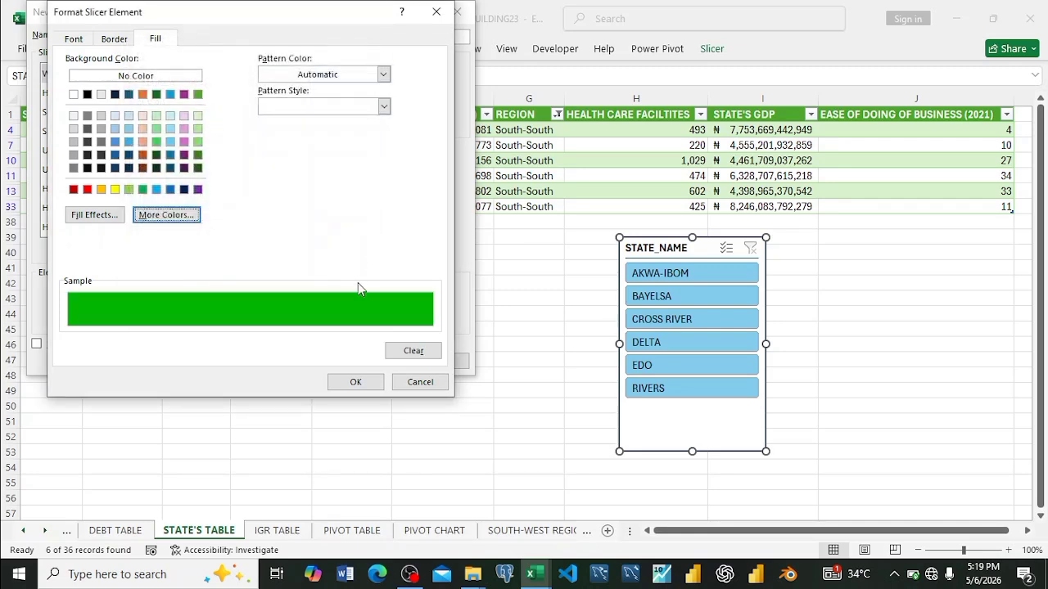
click(354, 384)
click(363, 364)
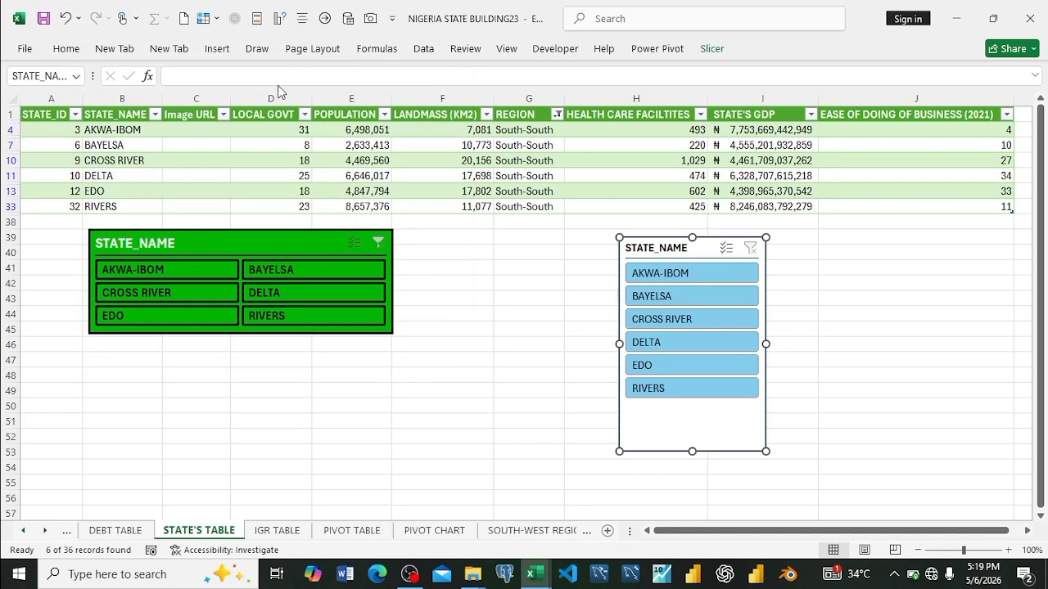
Step: Apply the green custom Slicer Style 2 to the new STATE_NAME slicer and move it over column I
click(711, 48)
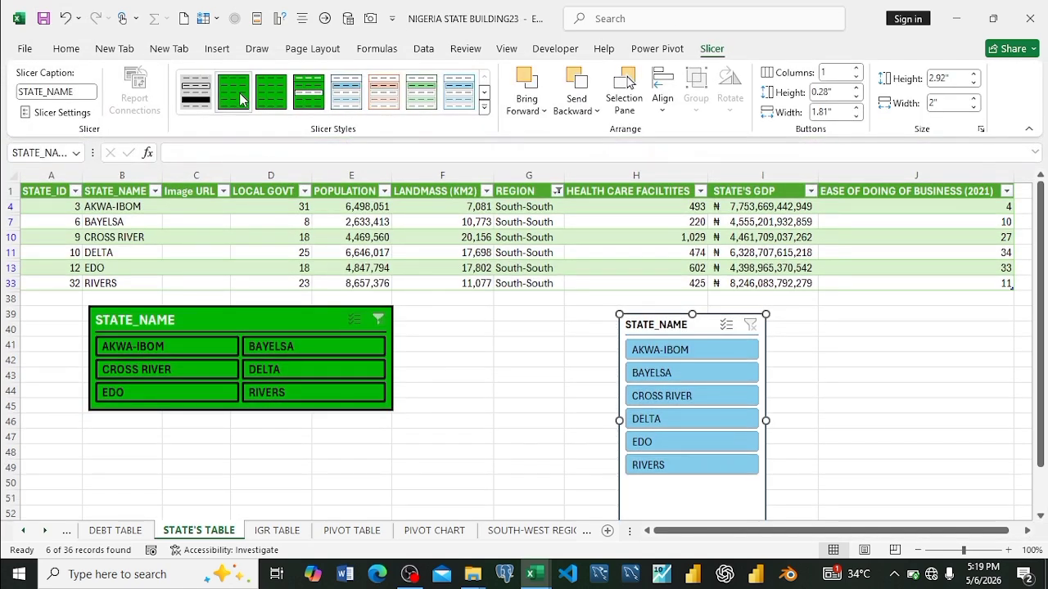
click(240, 97)
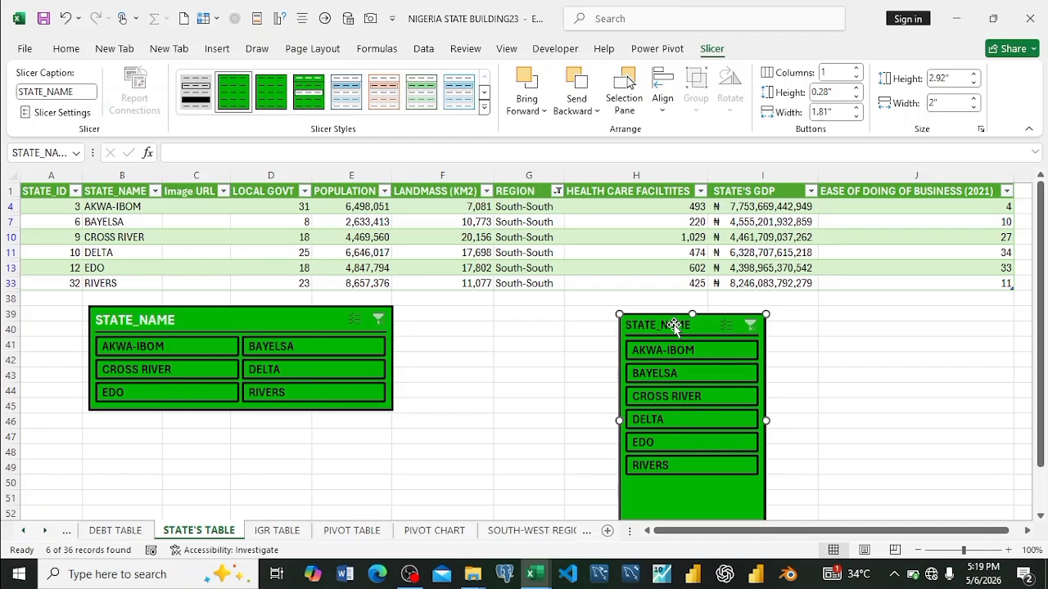
drag(673, 325, 776, 282)
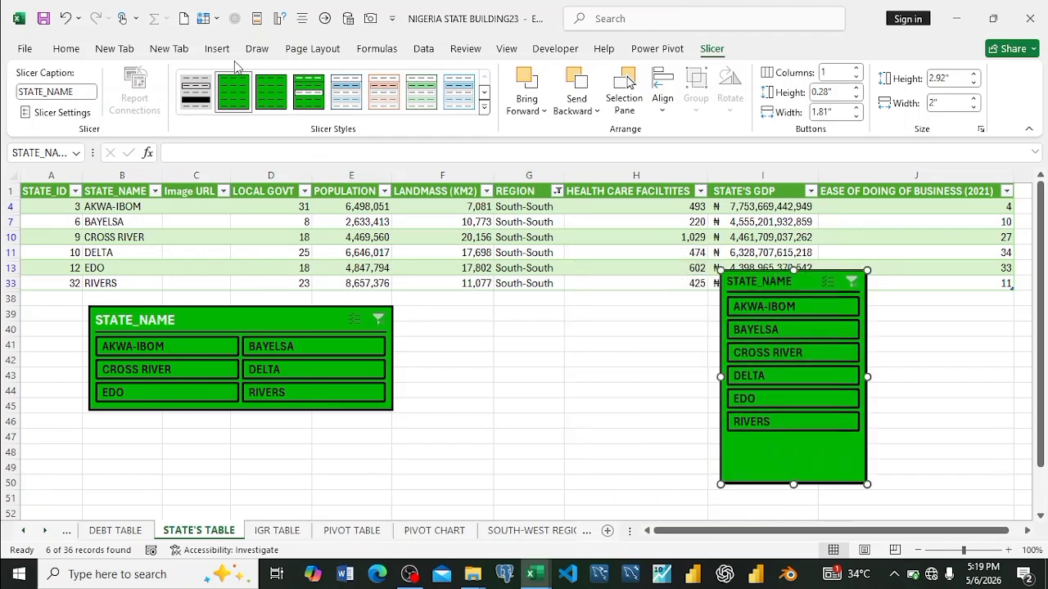
Step: Modify Slicer Style 2 by setting its Header element's font to bold, size 12, in white
right_click(226, 91)
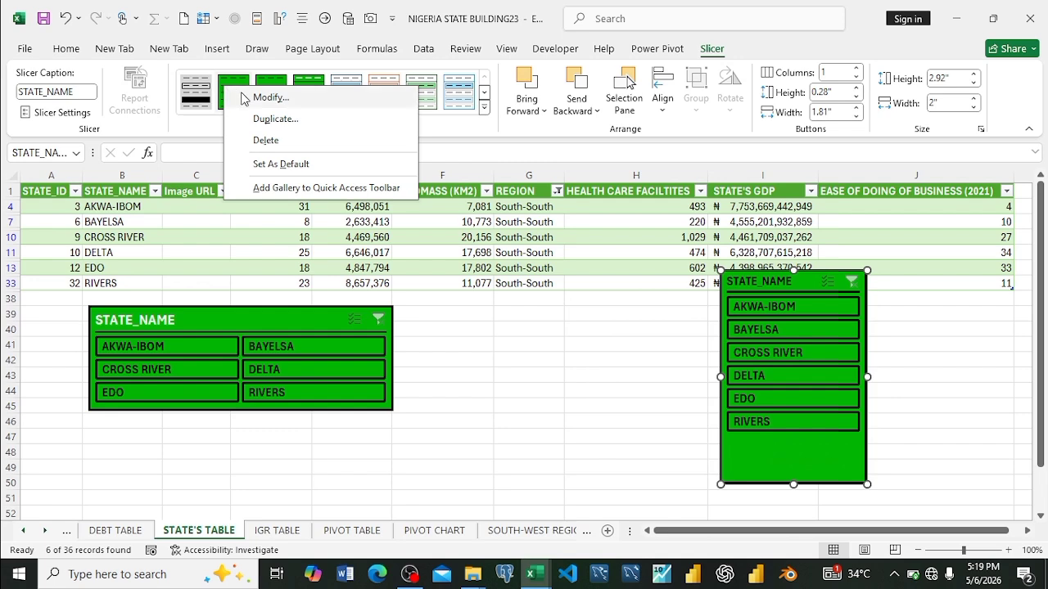
click(270, 98)
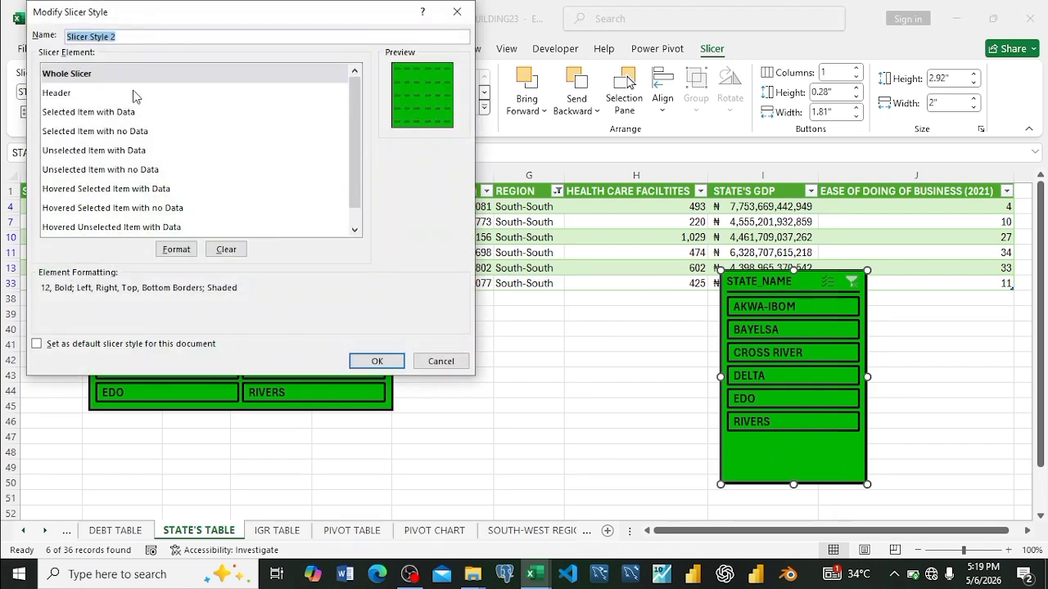
click(106, 95)
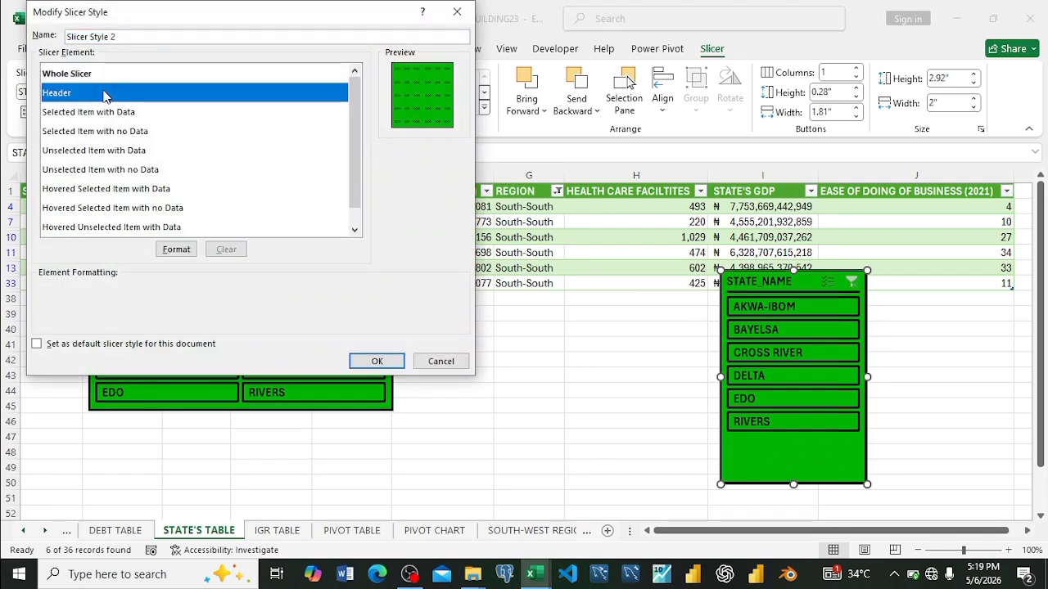
click(175, 250)
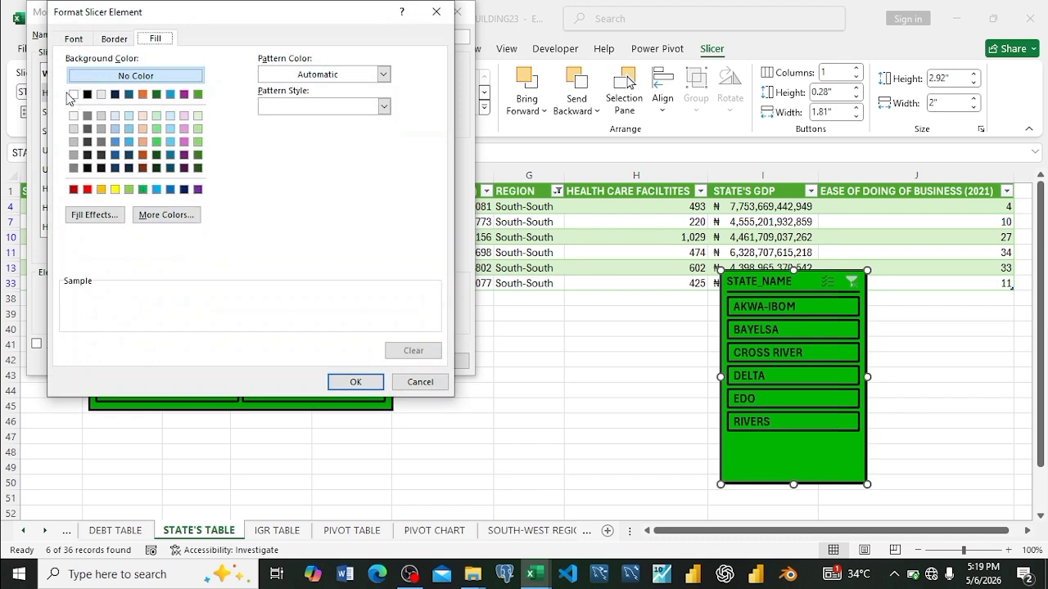
click(71, 41)
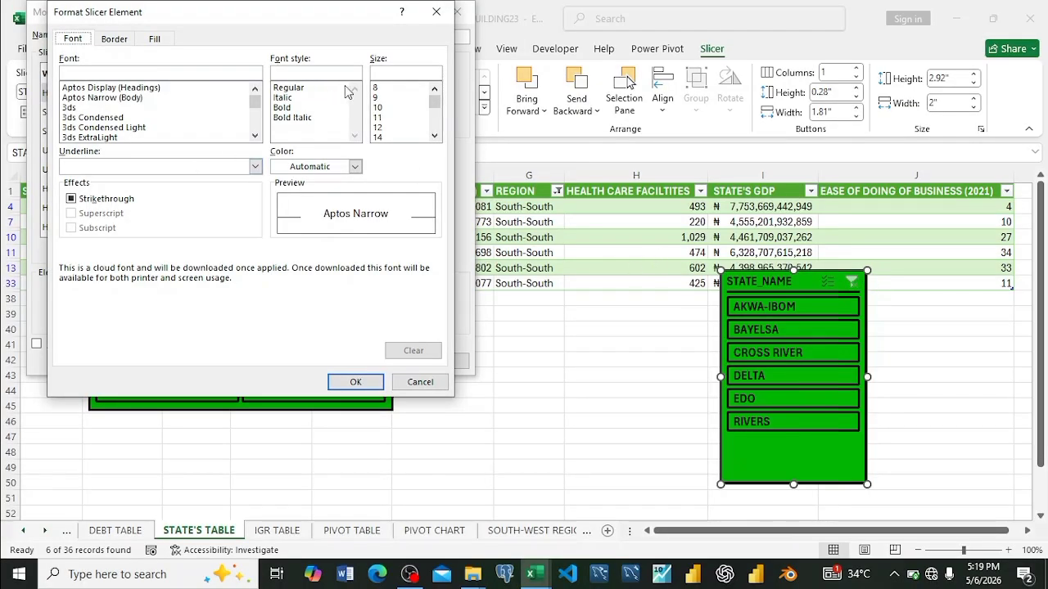
click(383, 126)
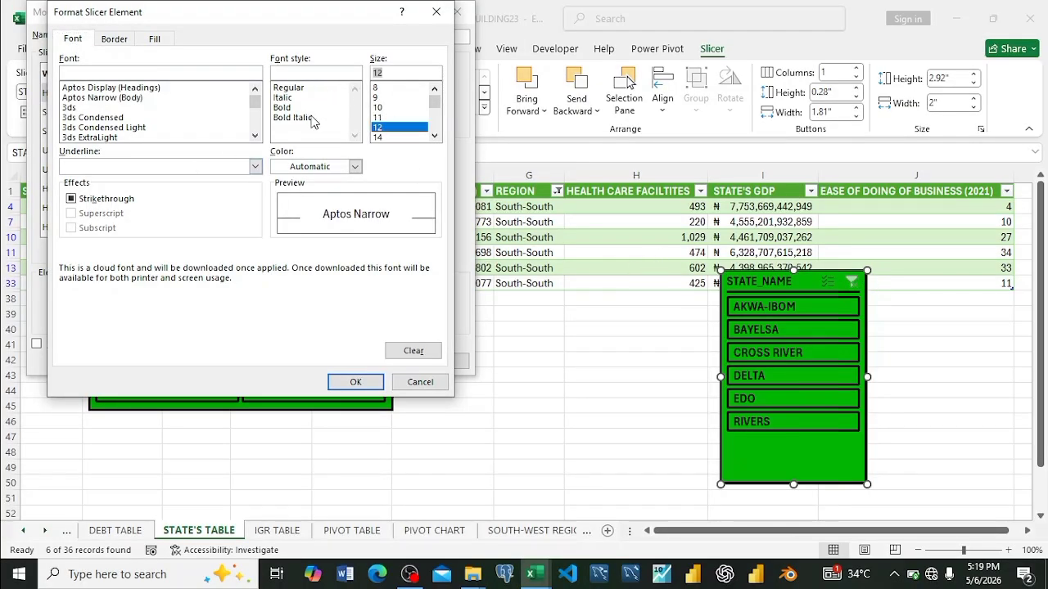
click(288, 108)
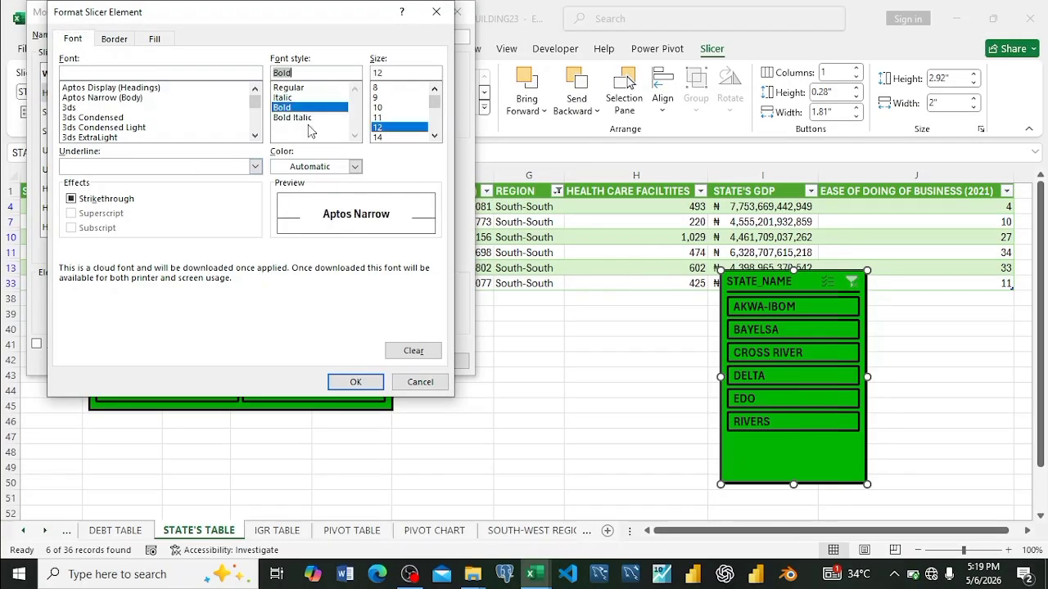
click(356, 166)
click(279, 228)
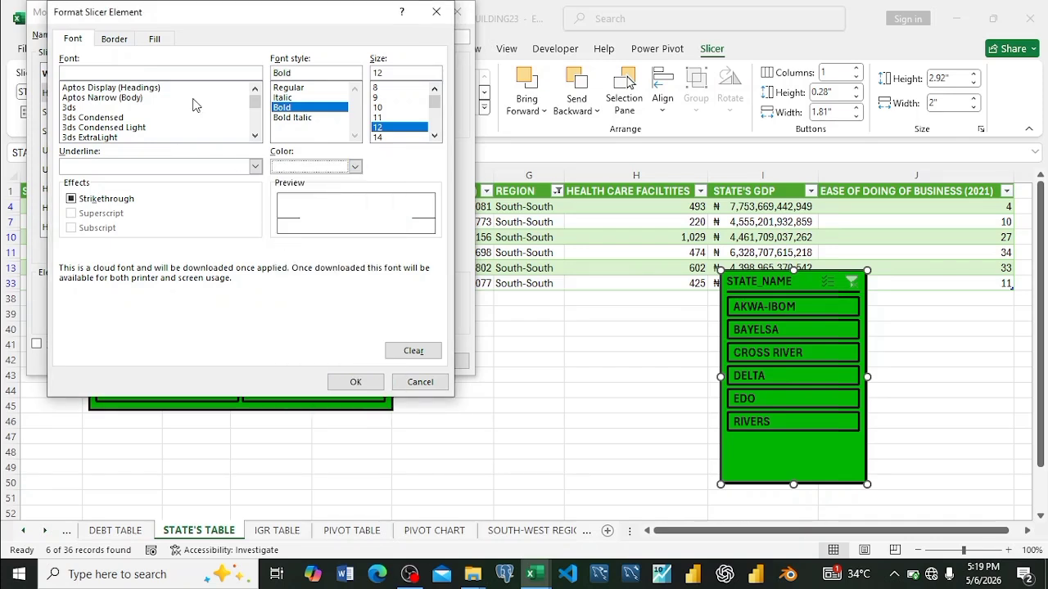
Step: Add a medium solid bottom border to the Header element and save the changes to Slicer Style 2
click(115, 39)
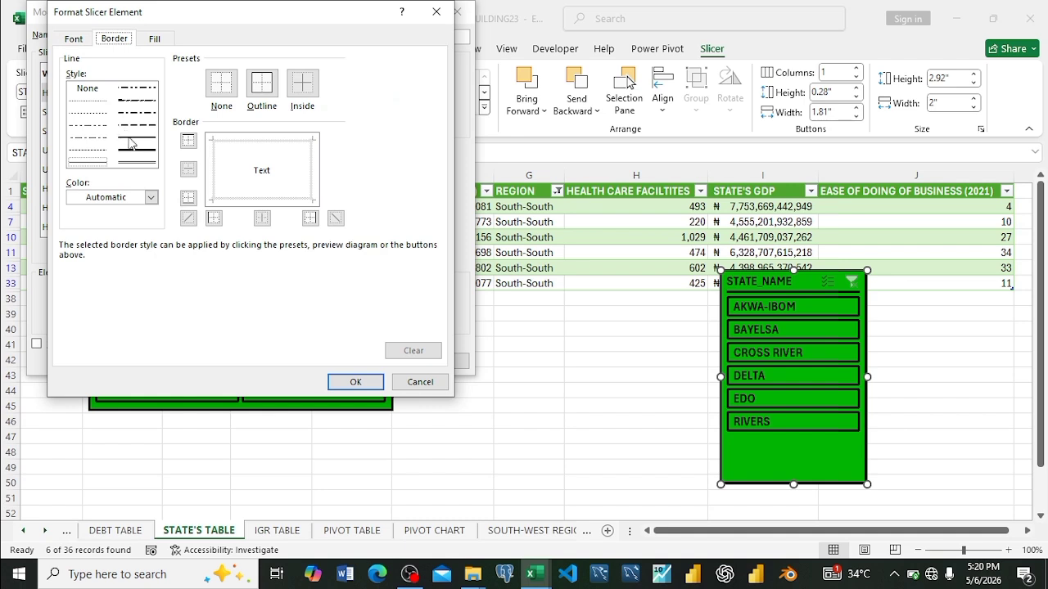
click(131, 143)
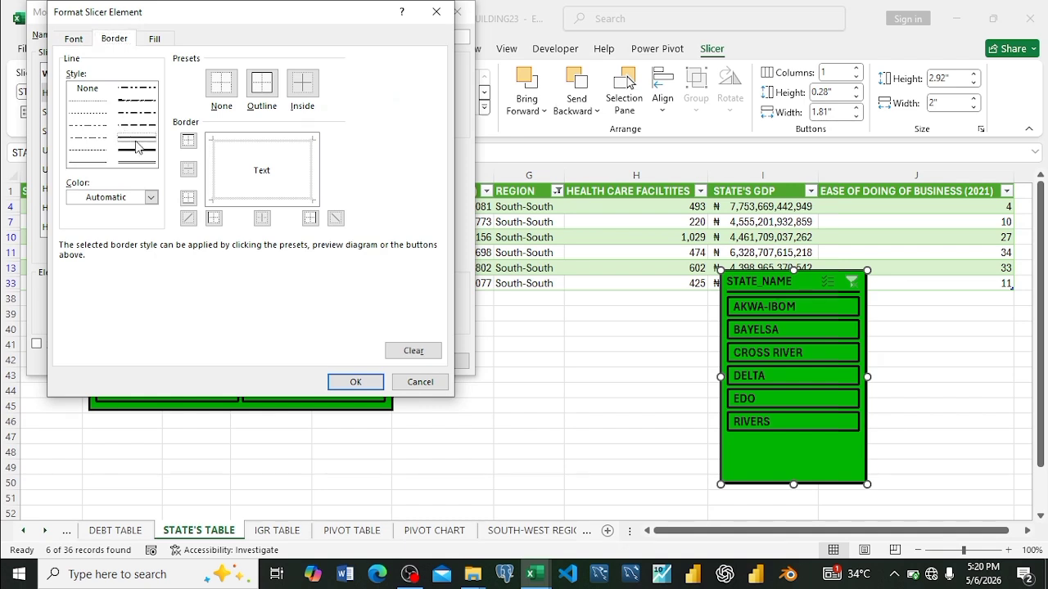
click(187, 203)
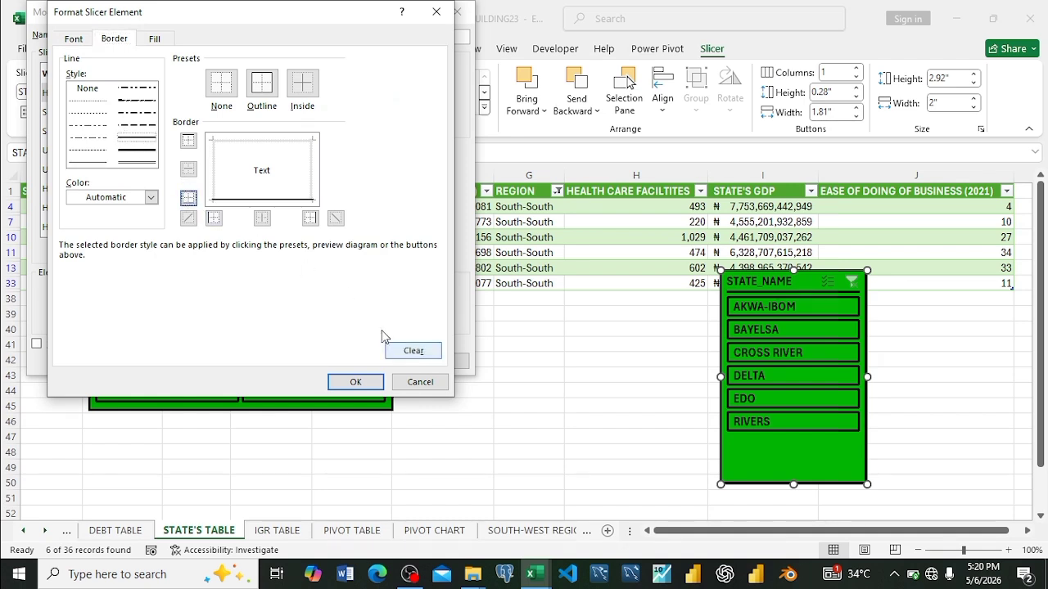
click(356, 382)
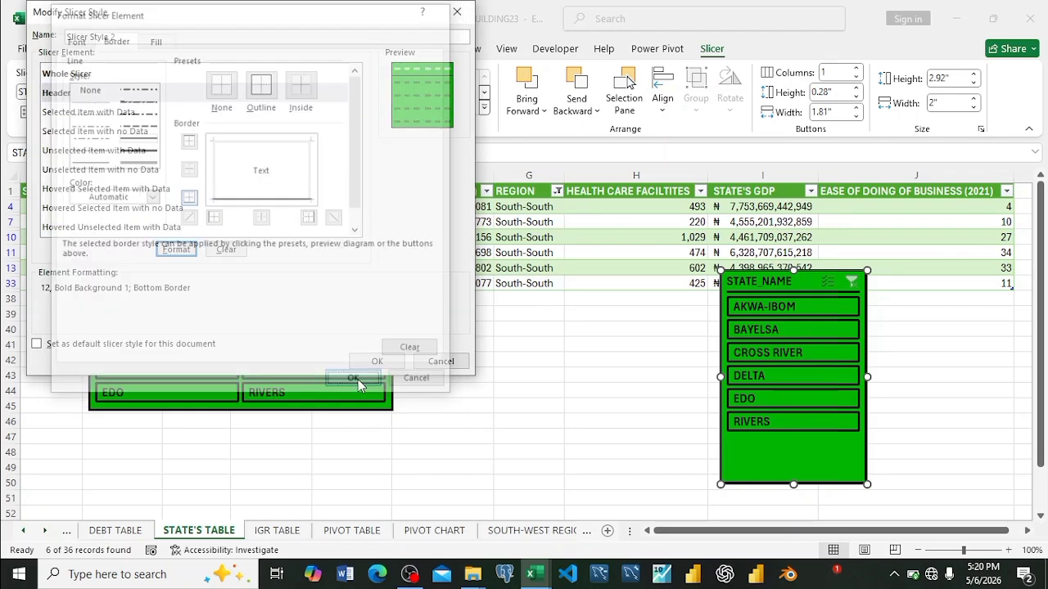
click(376, 362)
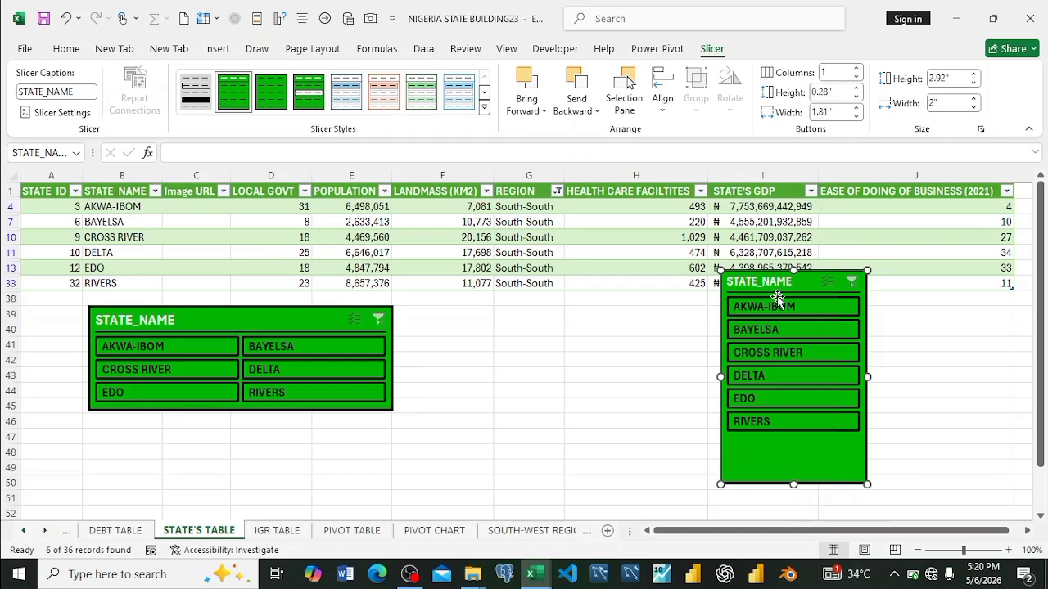
Step: Set the font of Slicer Style 2's Unselected Item with Data element to bold, size 10
right_click(229, 100)
click(268, 105)
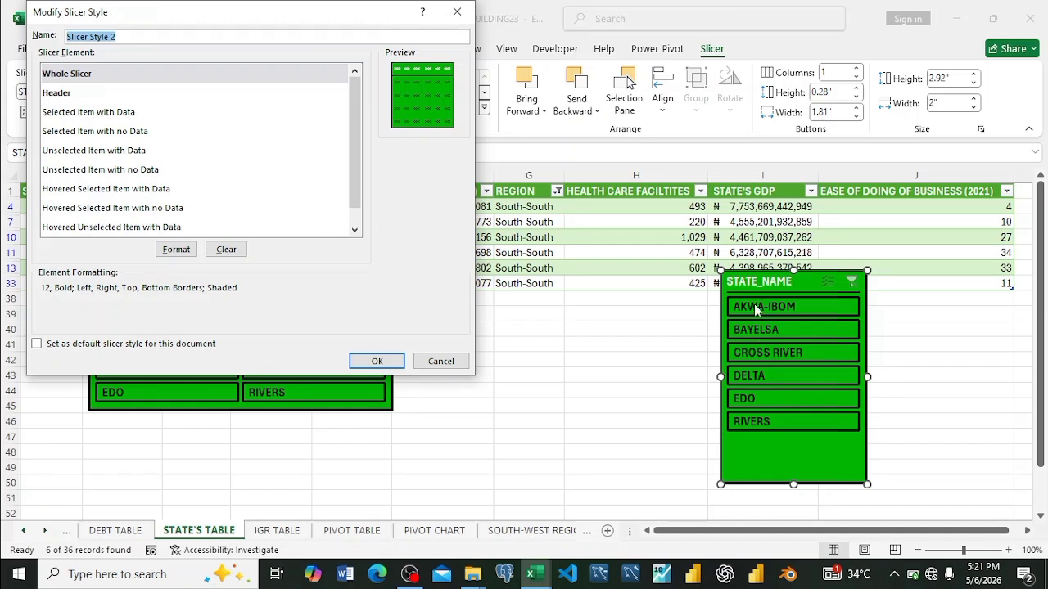
click(105, 156)
click(176, 251)
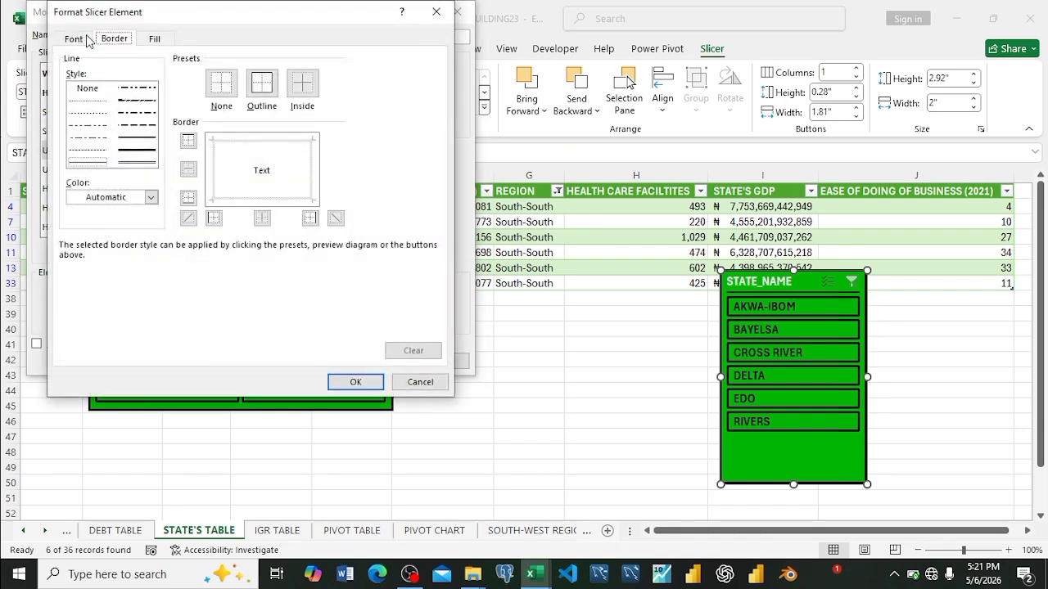
click(80, 40)
click(378, 107)
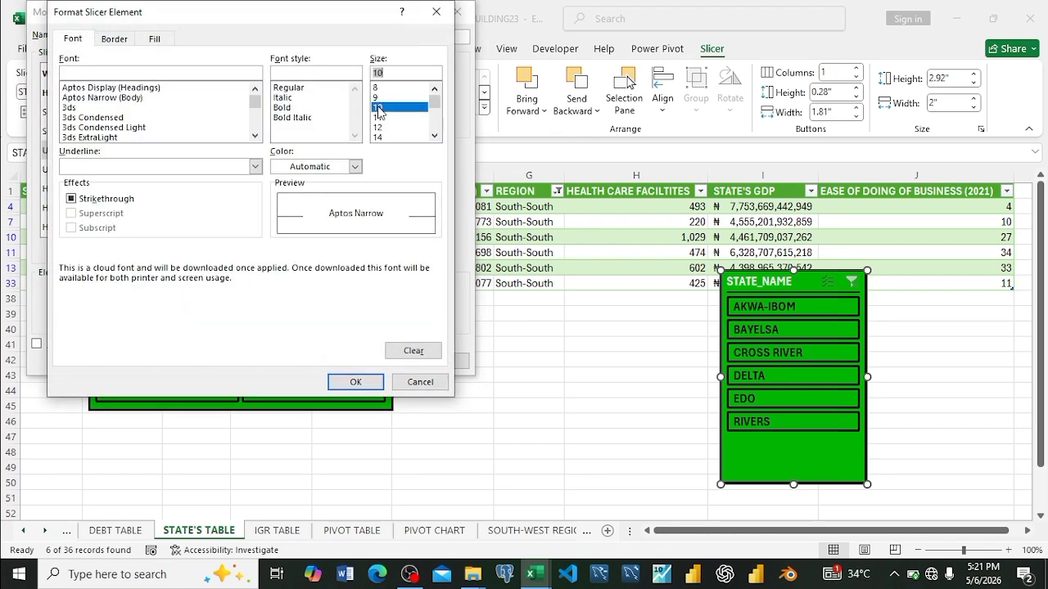
click(282, 108)
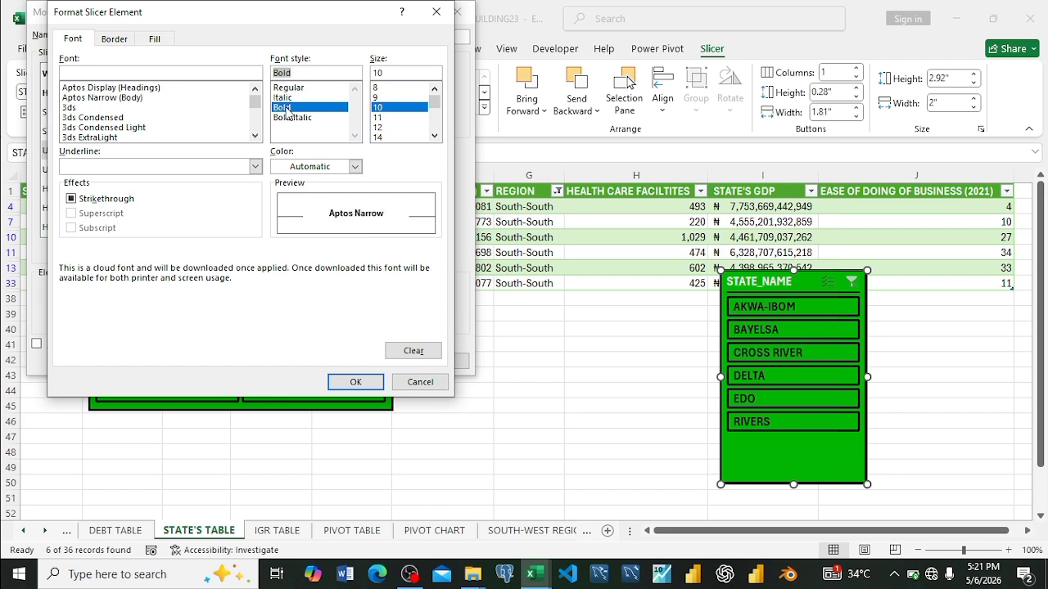
Step: Add a double-line outline border to the Unselected Item with Data element
click(114, 40)
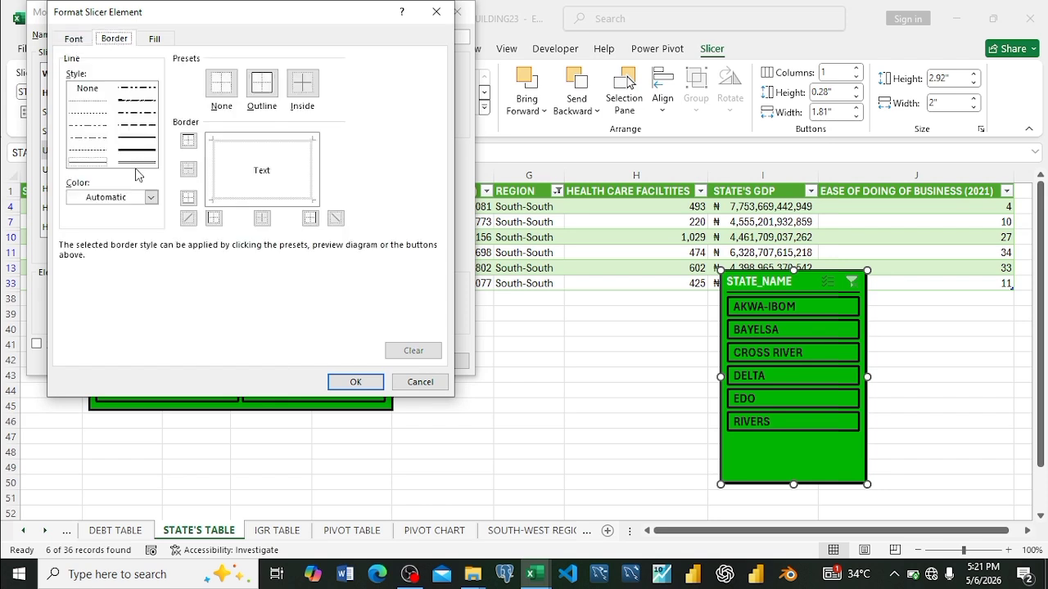
click(137, 162)
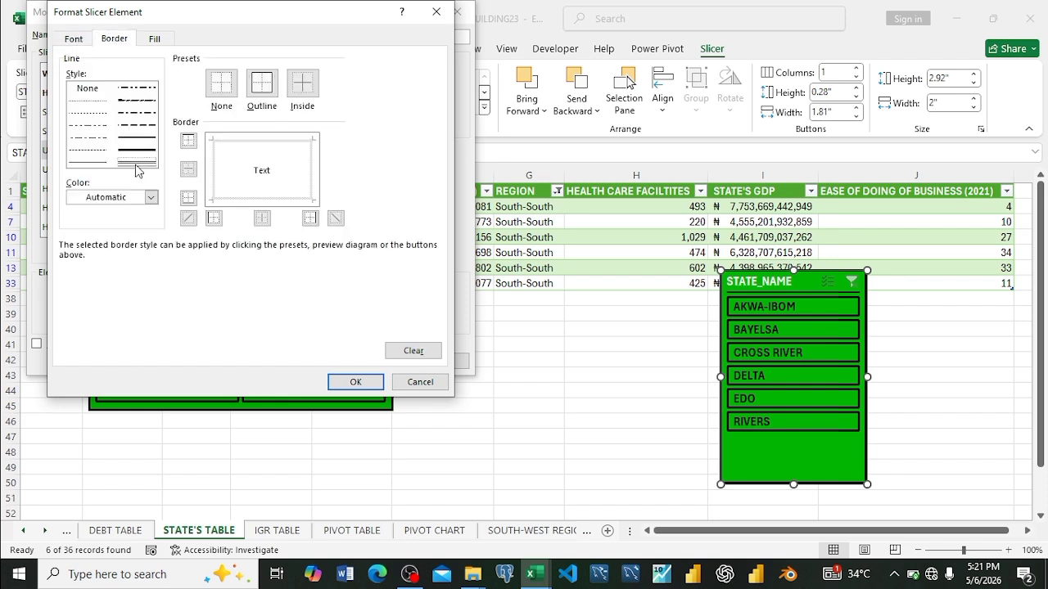
click(260, 90)
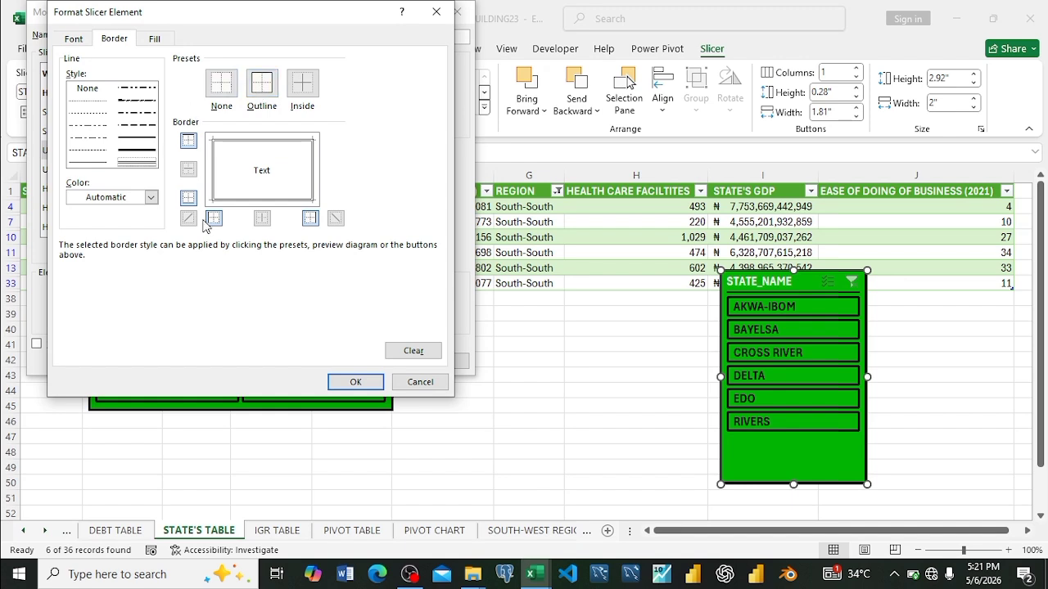
Step: Give the Unselected Item with Data element a white background fill and save the slicer style
click(157, 39)
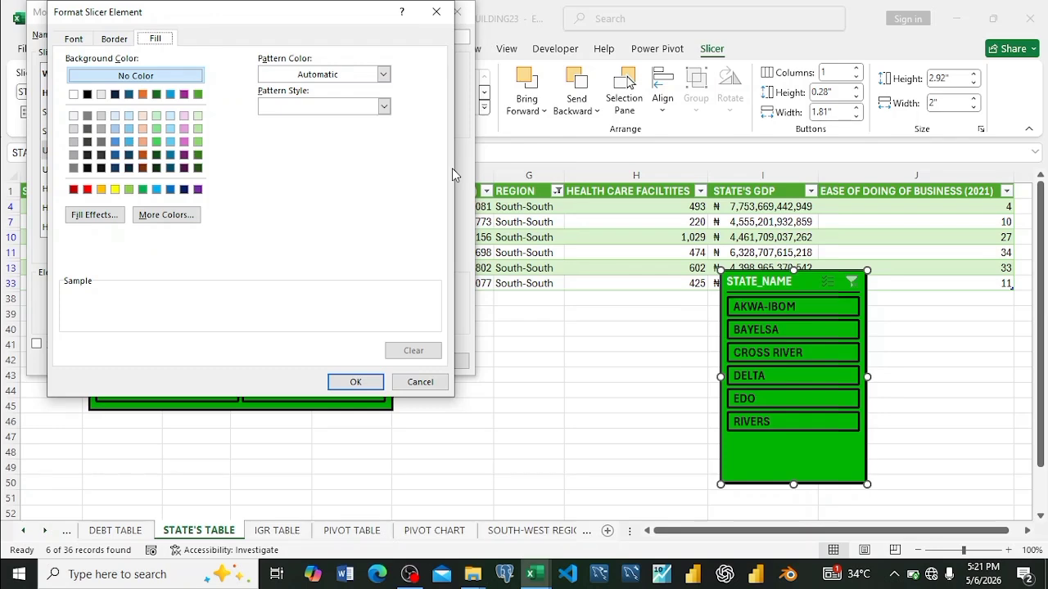
click(74, 94)
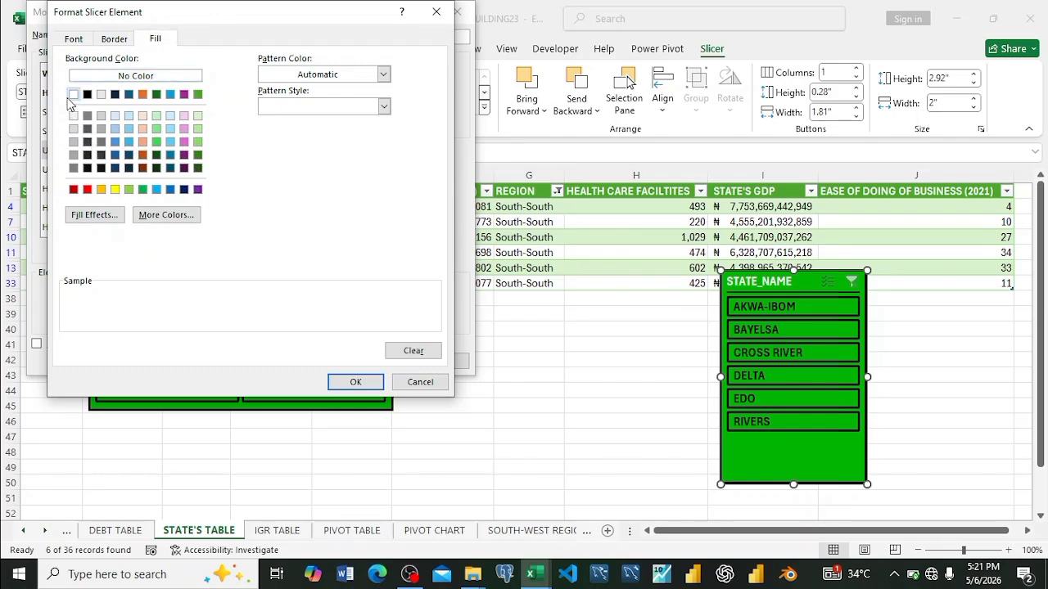
click(356, 382)
click(377, 362)
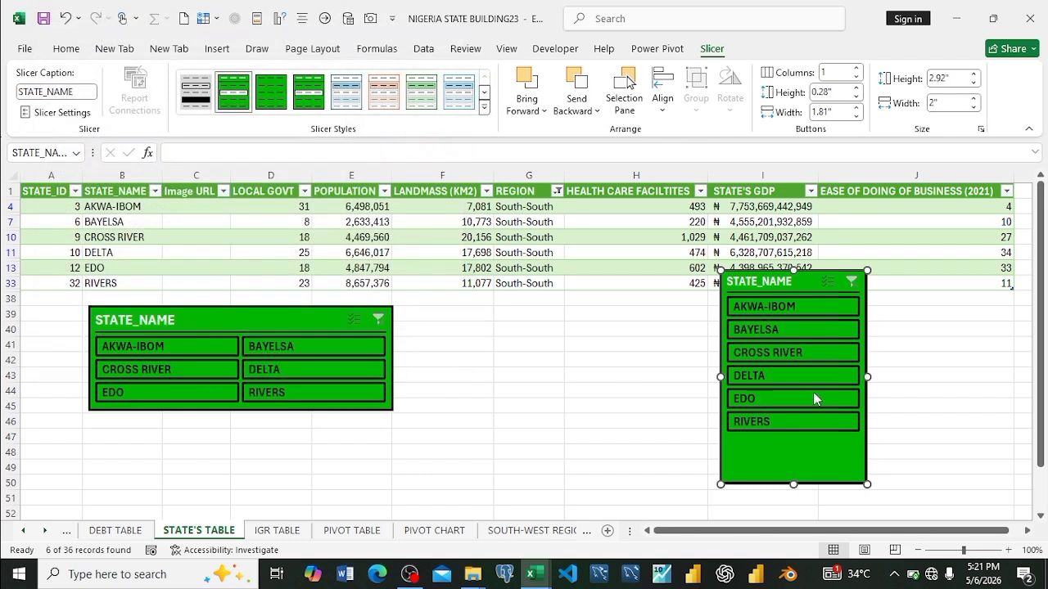
Step: Filter the table to AKWA-IBOM with the new STATE_NAME slicer, then deselect the slicer
click(766, 312)
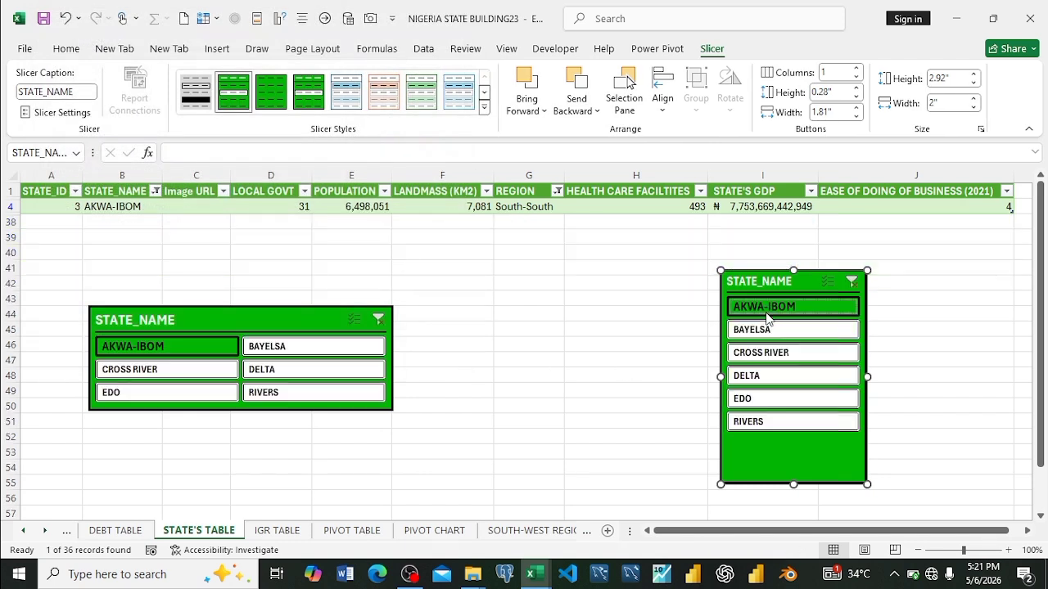
click(653, 324)
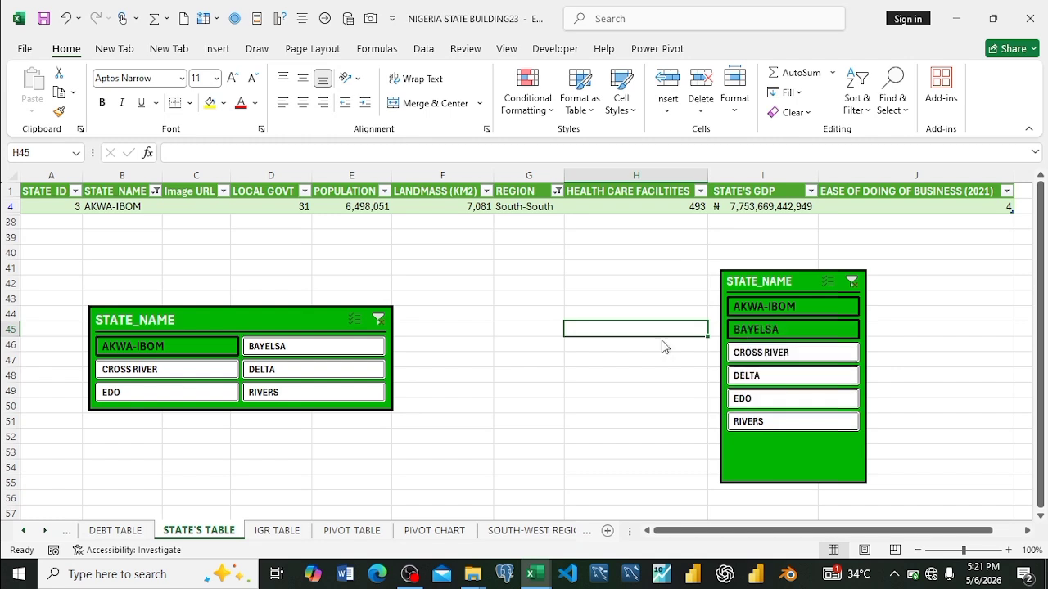
Step: Set the font of Slicer Style 2's Hovered Selected Item with Data element to bold, size 18
click(798, 287)
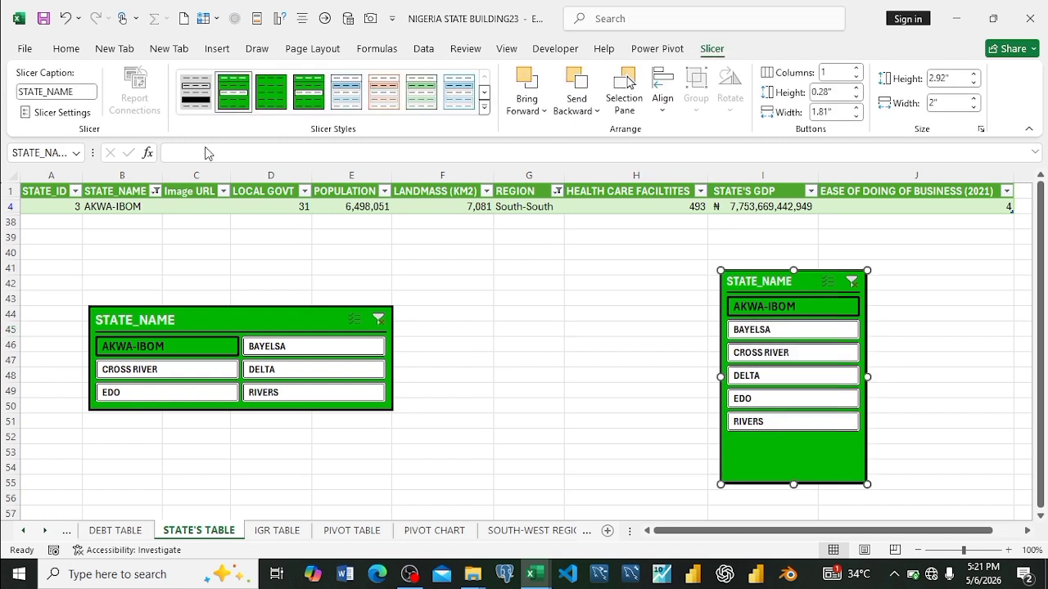
right_click(234, 112)
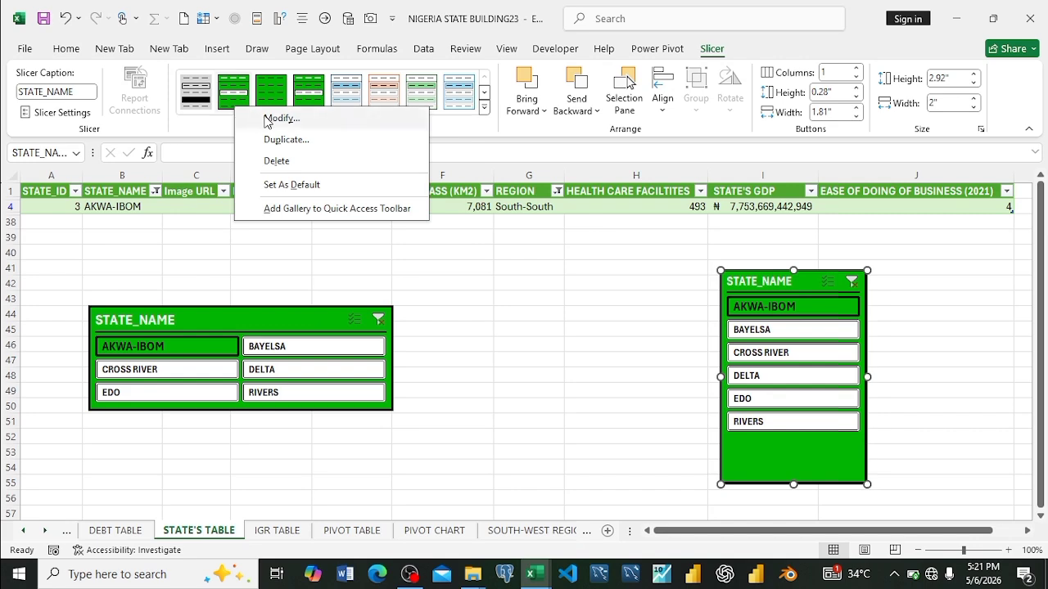
click(273, 119)
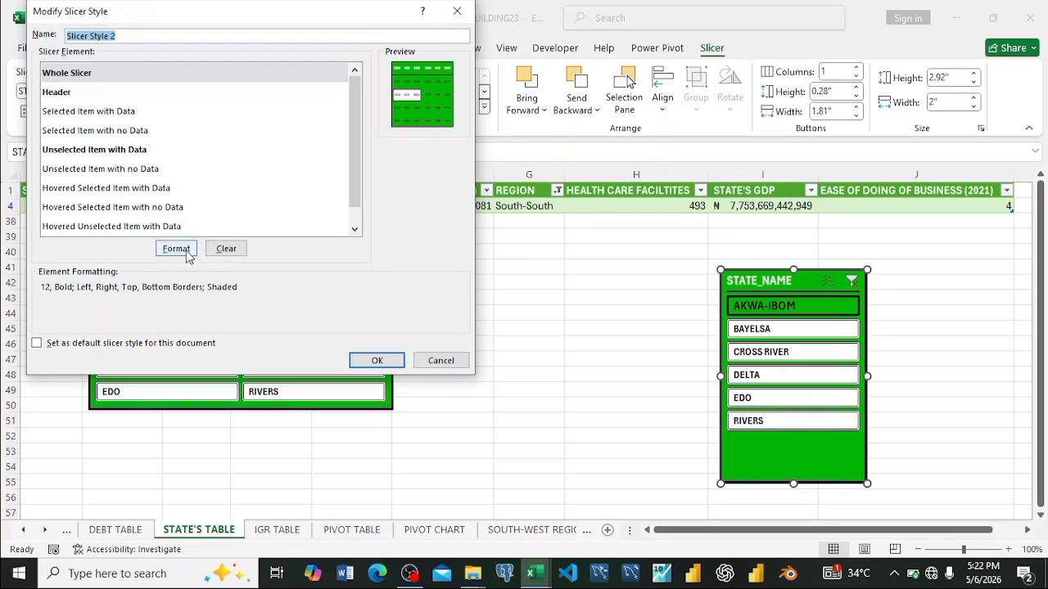
click(187, 249)
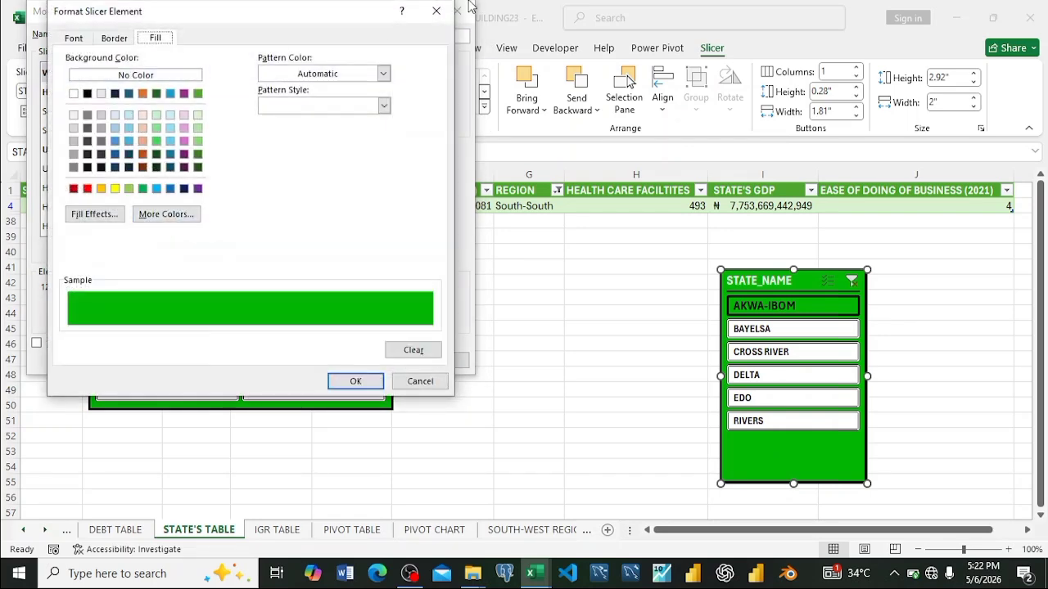
click(420, 381)
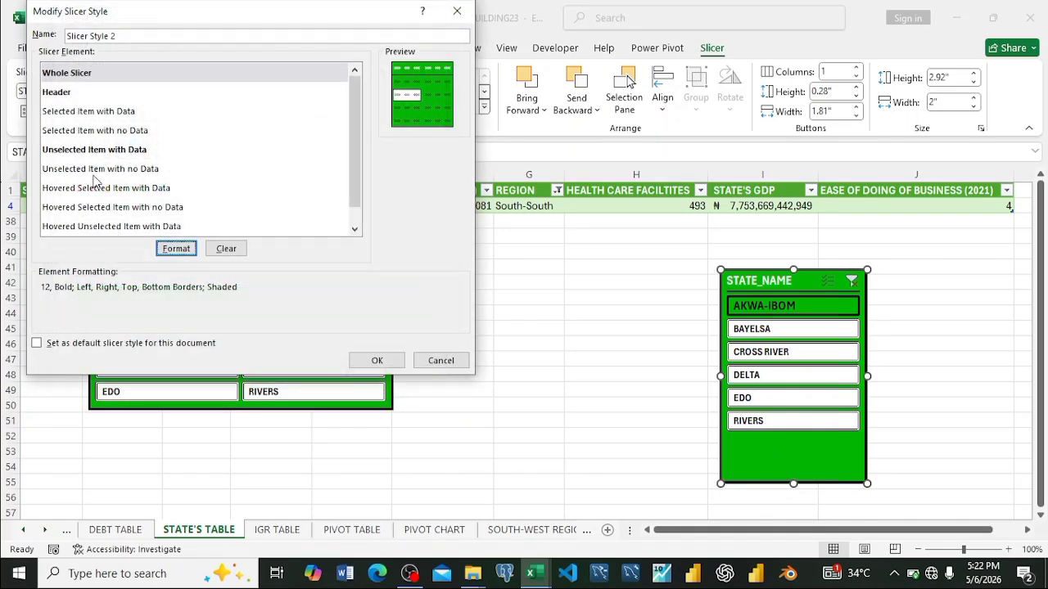
click(104, 191)
click(177, 250)
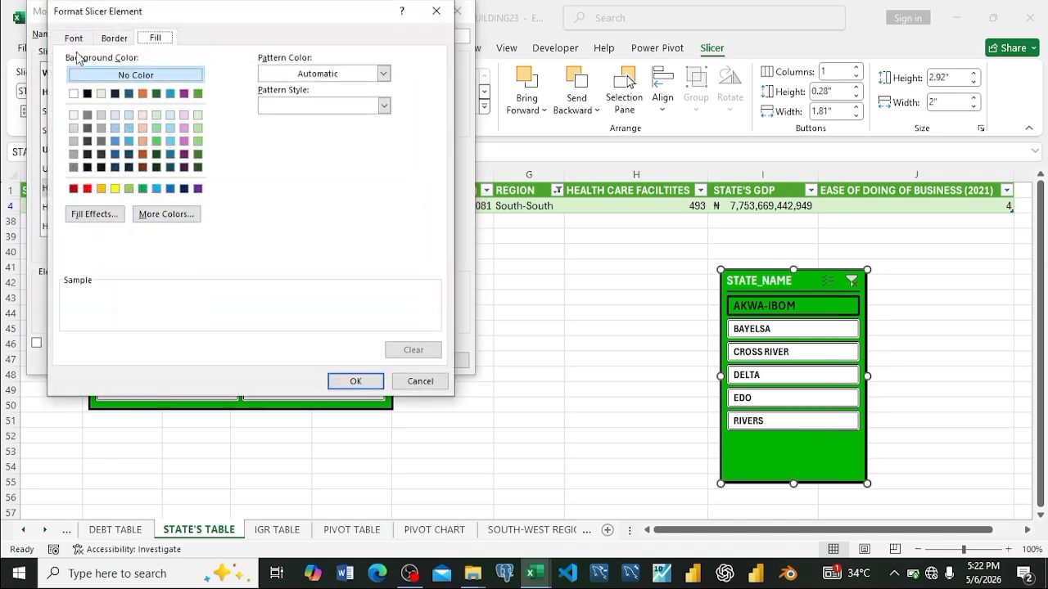
click(75, 39)
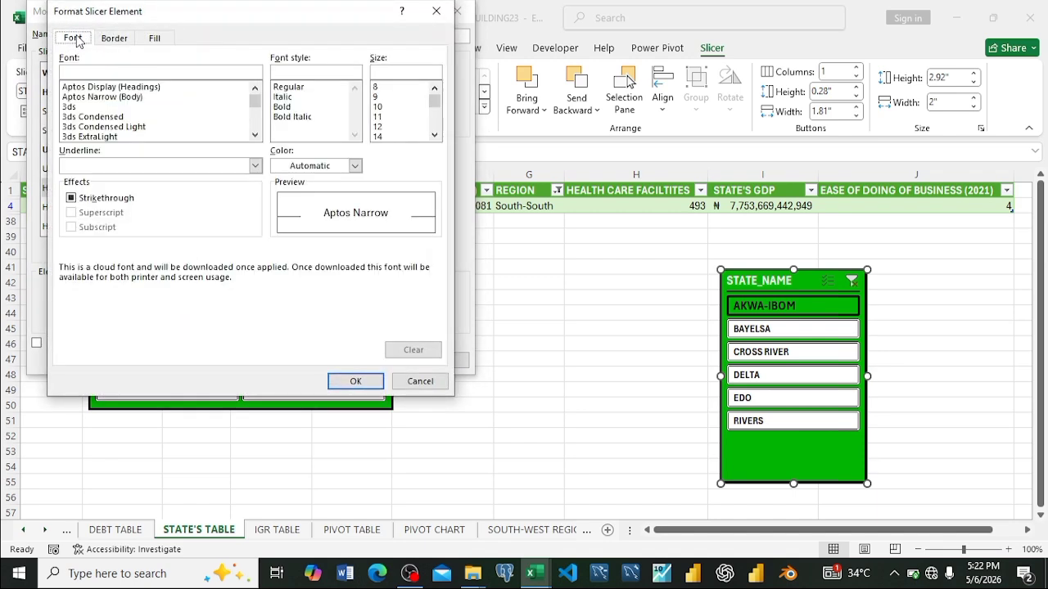
scroll(407, 133, down, 4)
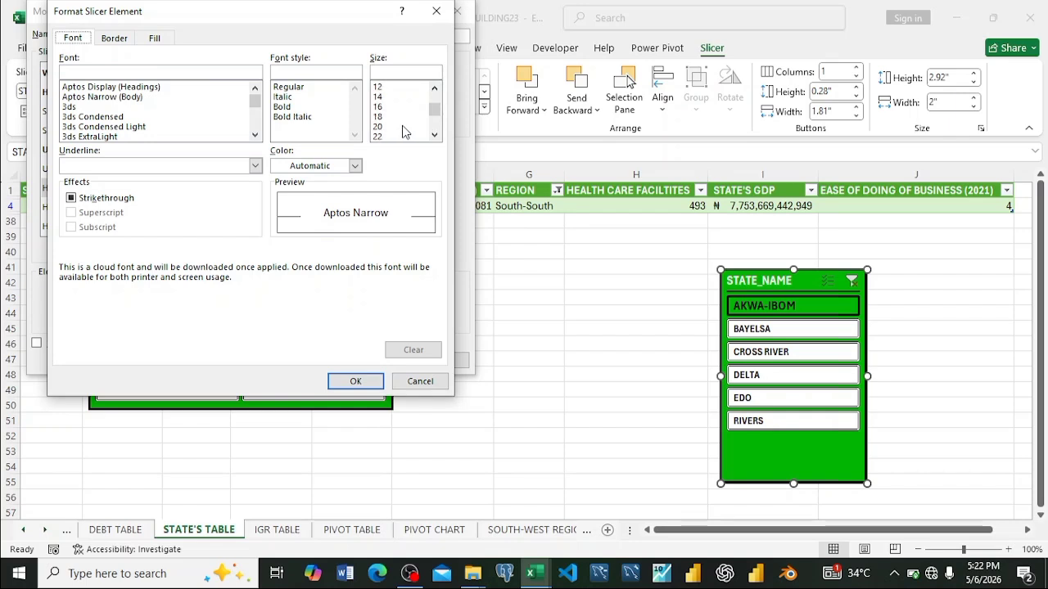
click(380, 117)
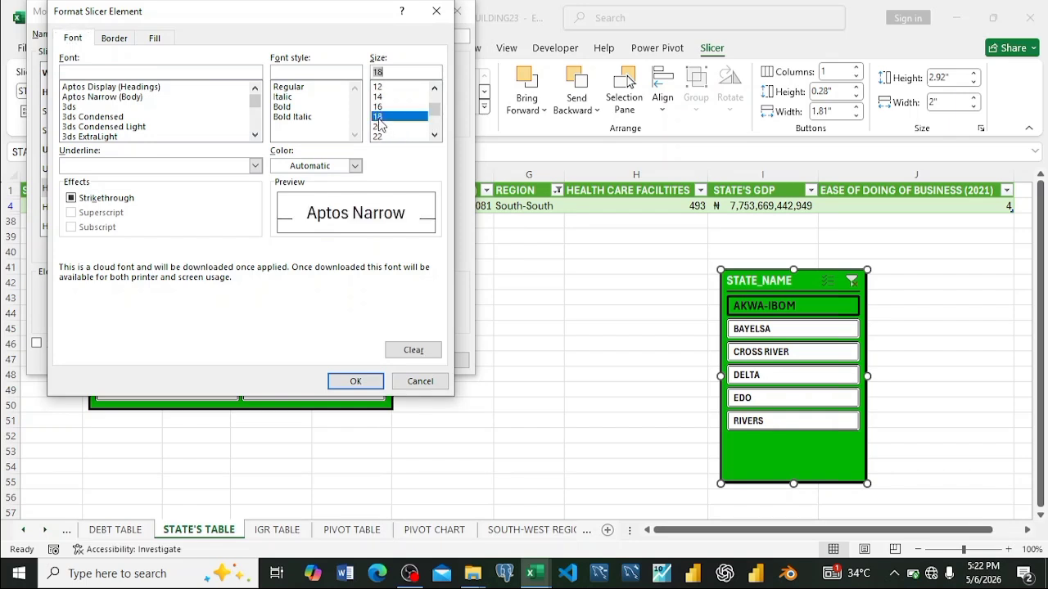
click(282, 108)
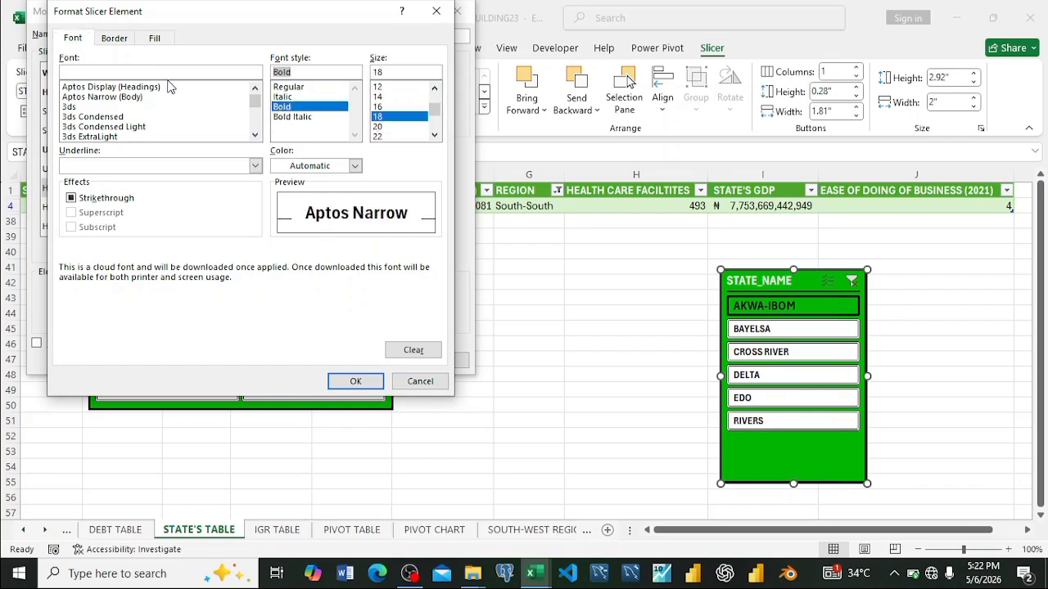
Step: Give the Hovered Selected Item with Data element a white background fill, save the style, and clear the slicer's filter
click(115, 39)
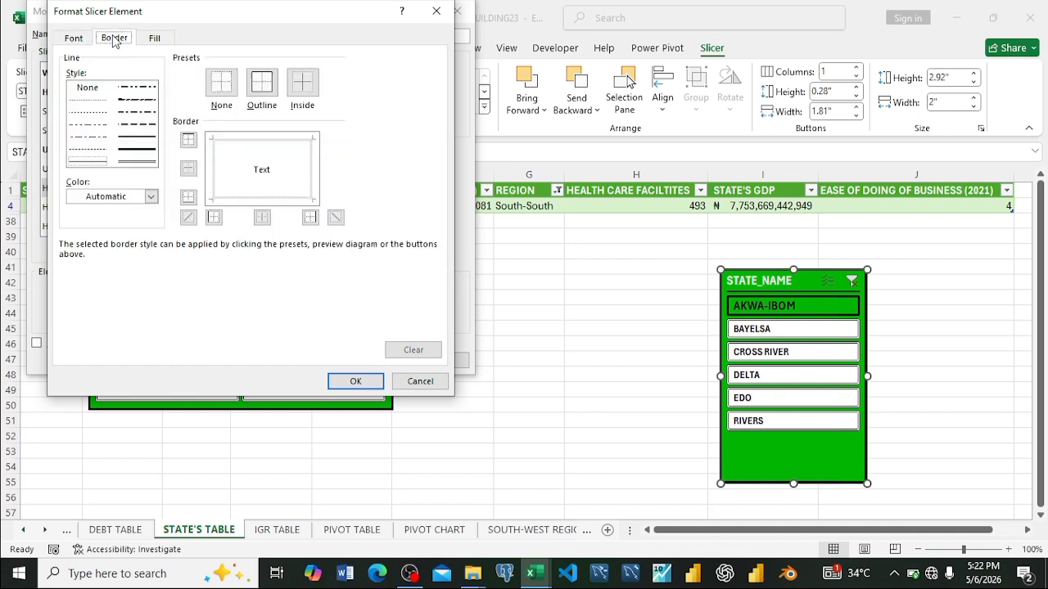
click(155, 39)
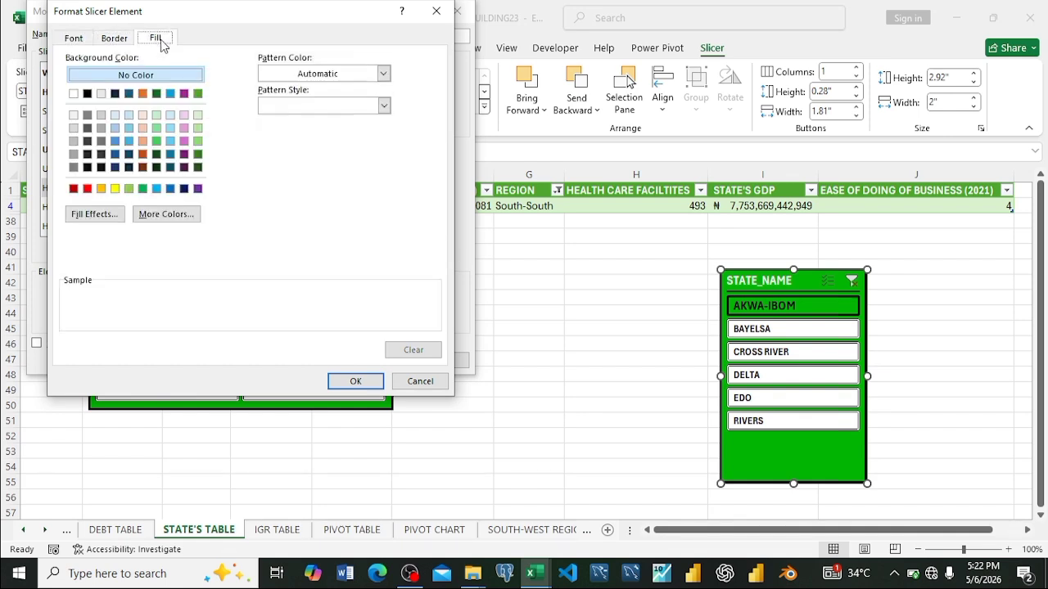
click(74, 95)
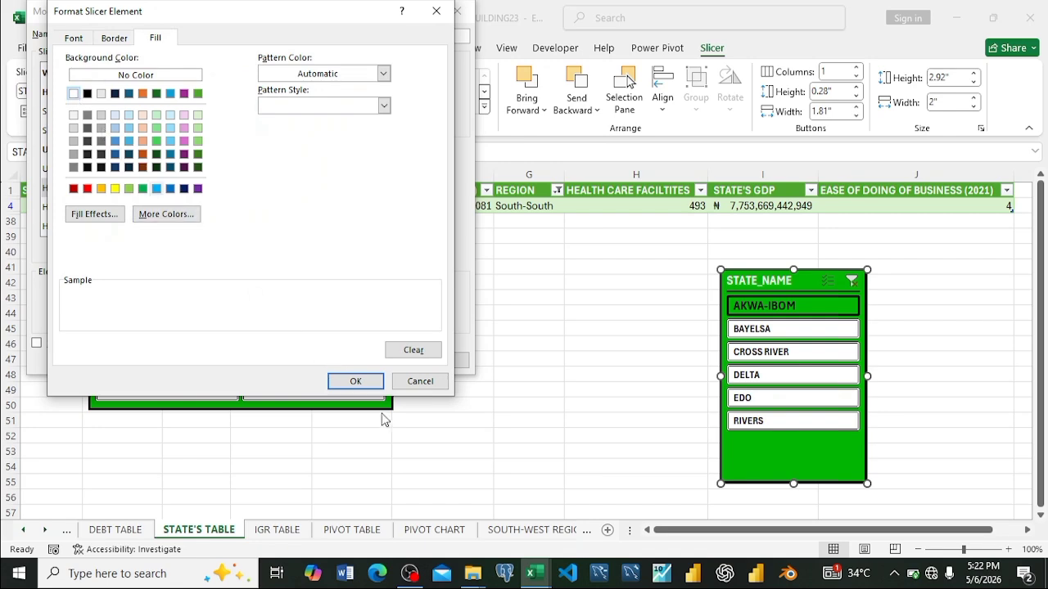
click(355, 382)
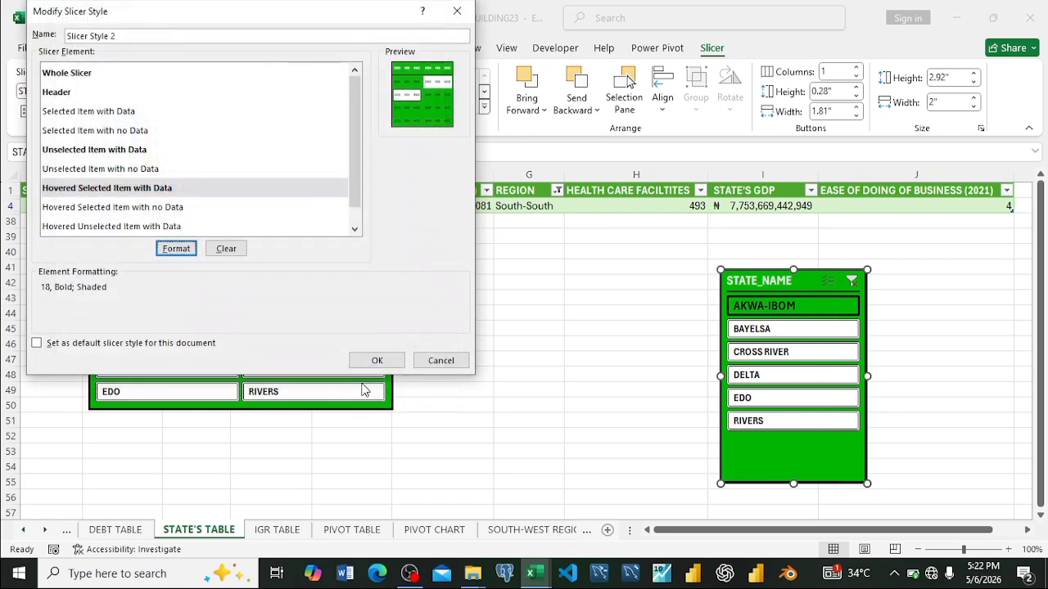
click(378, 361)
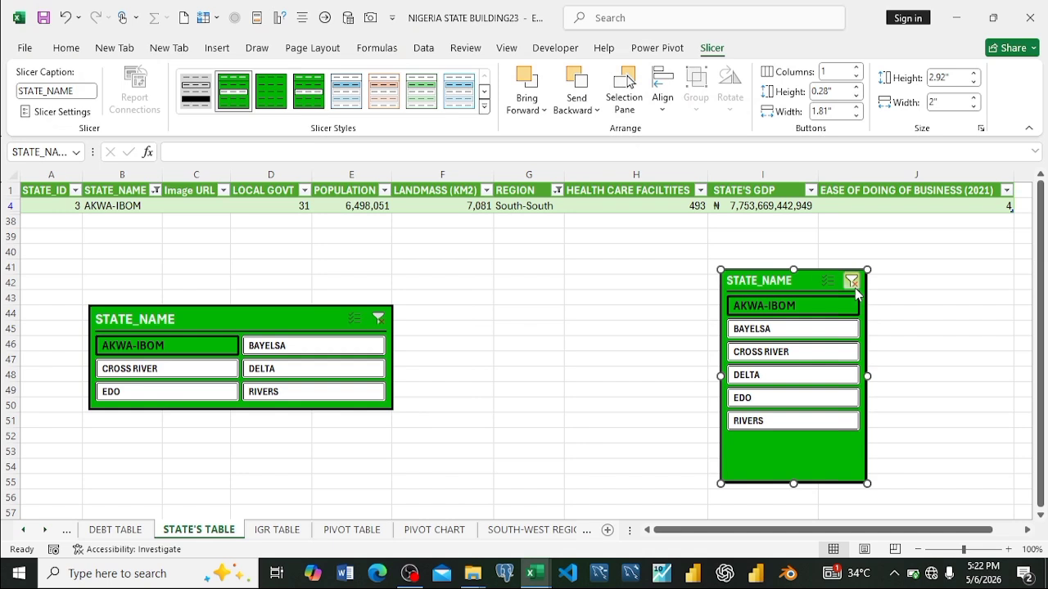
click(851, 282)
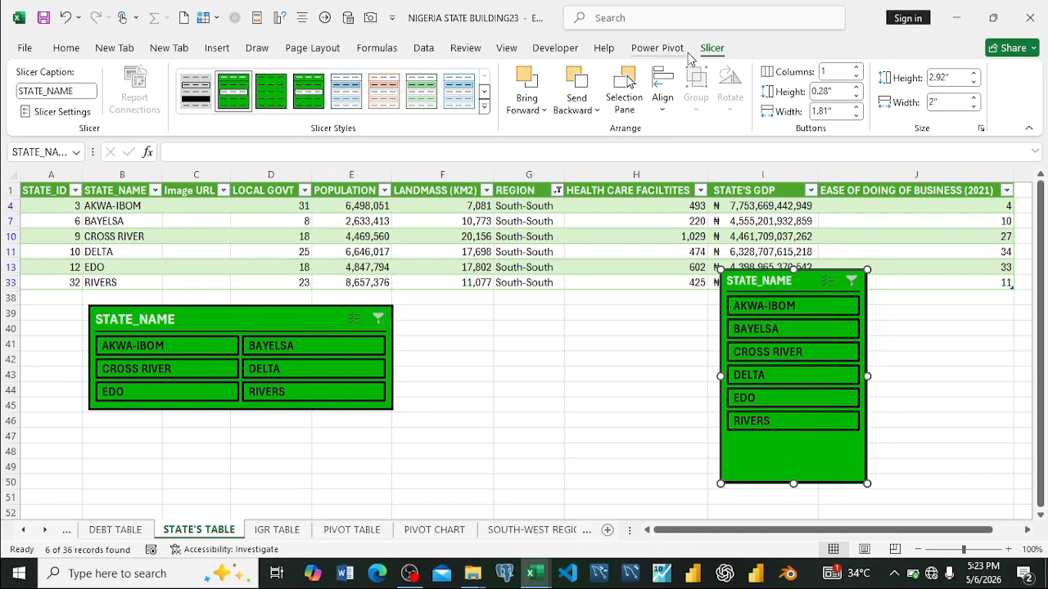
Step: Change the font style of Slicer Style 2's Hovered Selected Item with Data element to bold italic and save the style
right_click(239, 100)
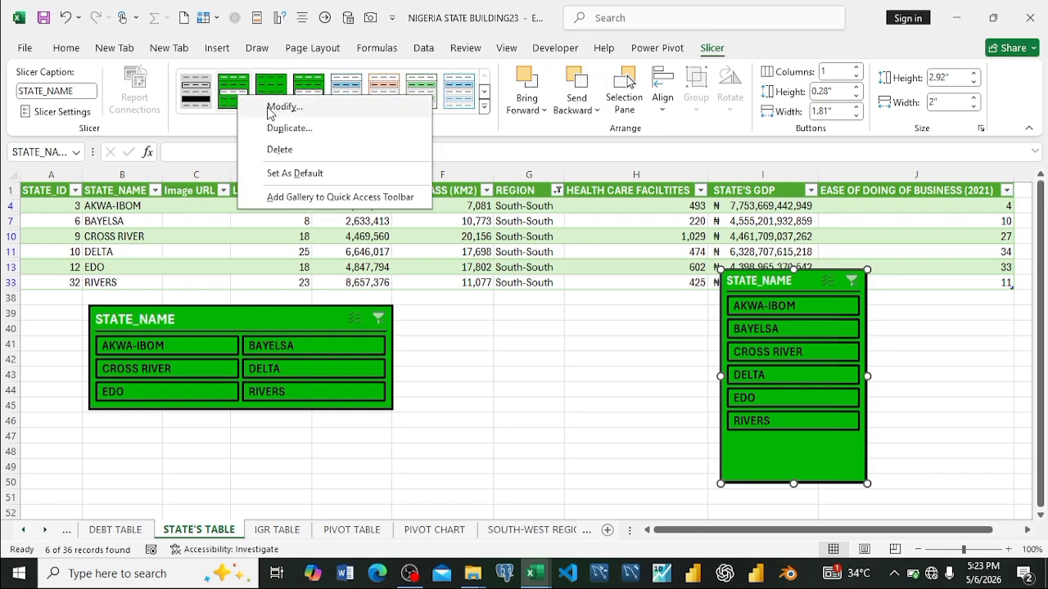
click(271, 112)
click(119, 193)
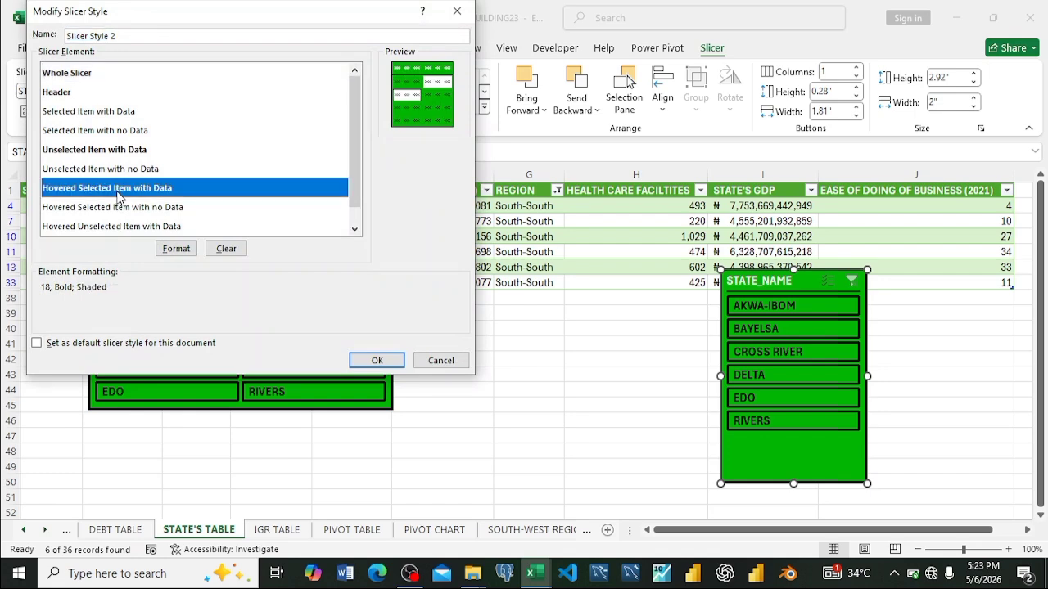
click(175, 248)
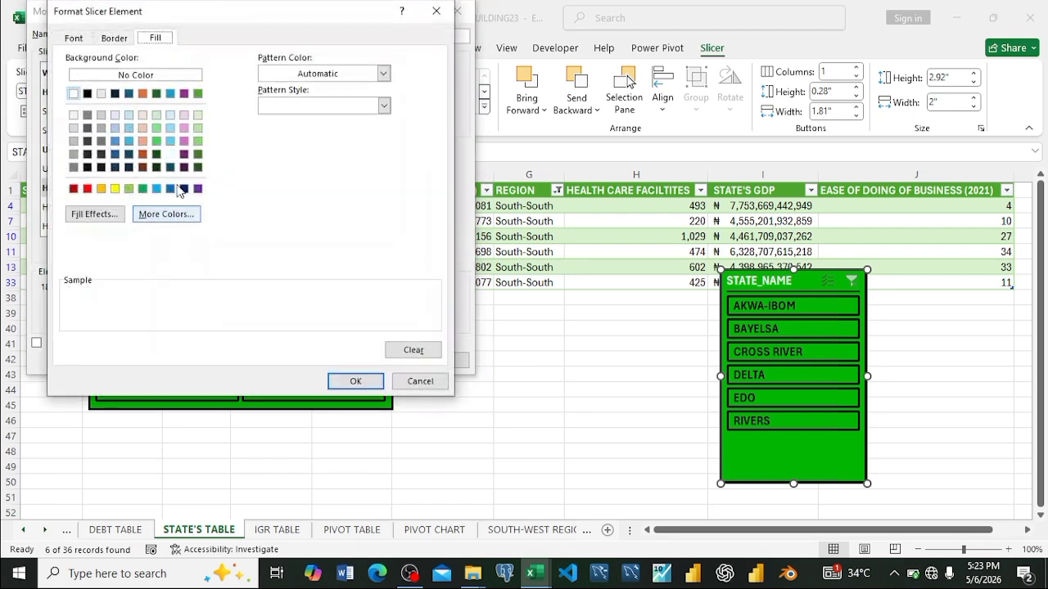
click(72, 37)
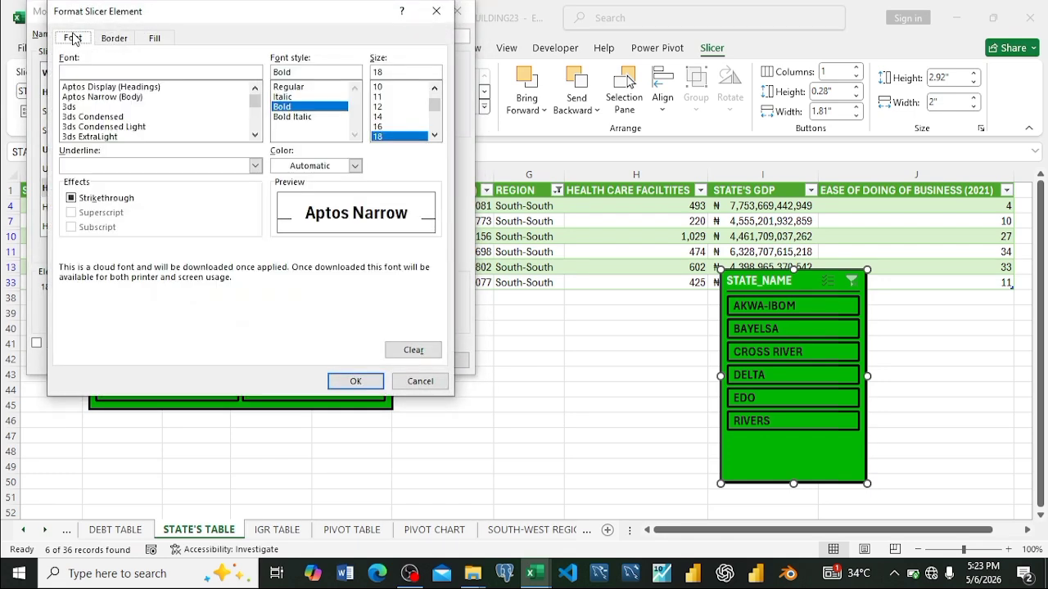
click(322, 117)
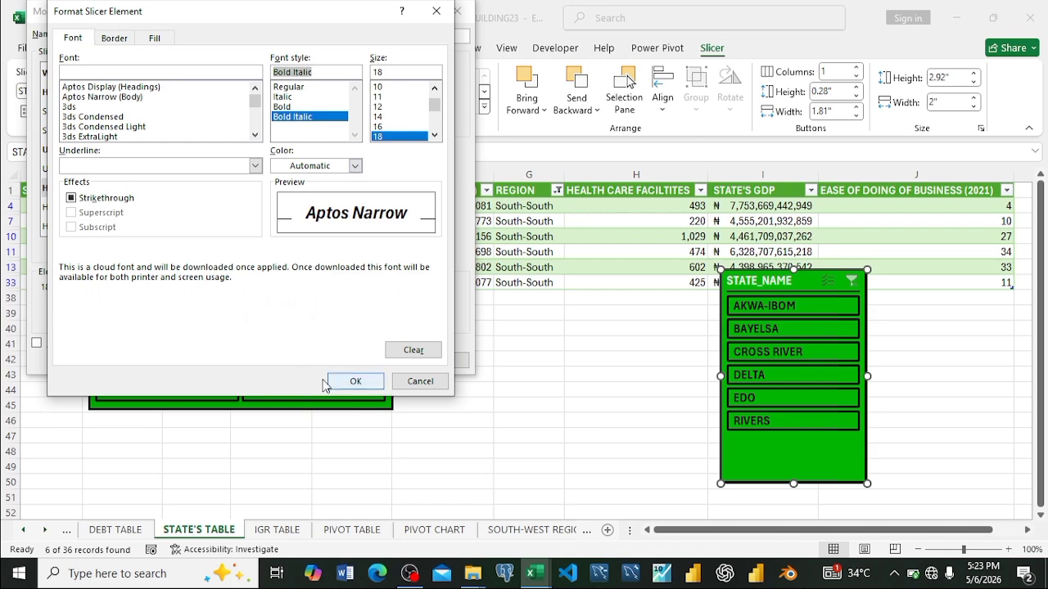
click(368, 381)
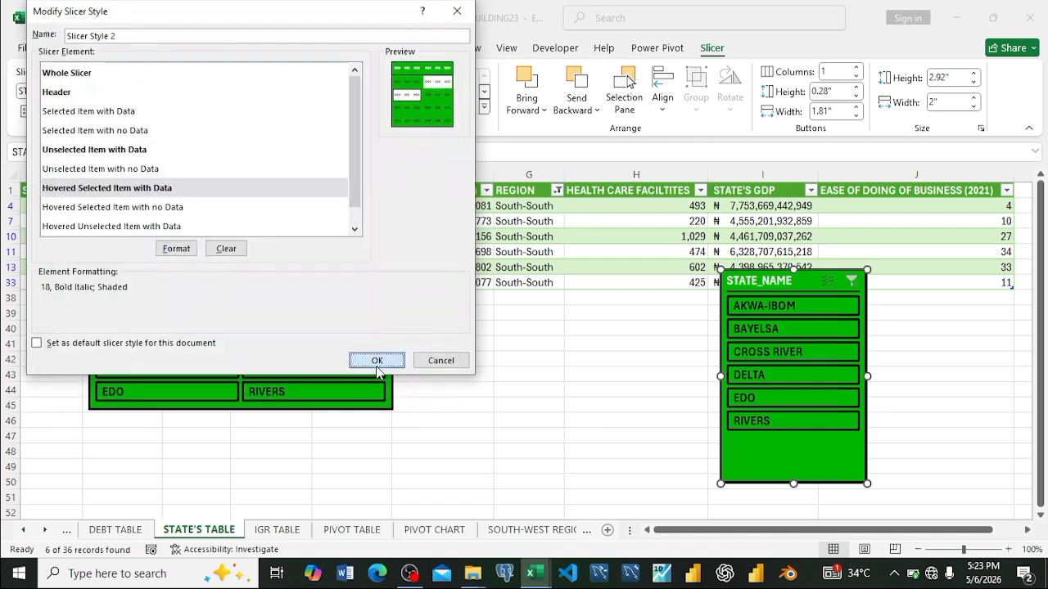
click(377, 361)
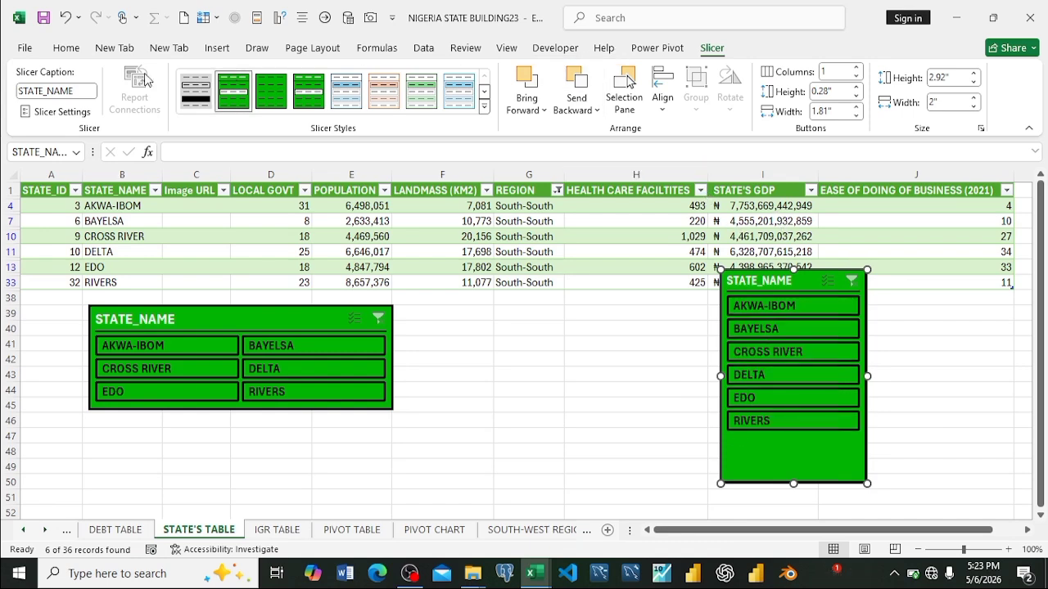
Step: Set the font of Slicer Style 2's Hovered Unselected Item with Data element to bold italic, size 18
right_click(227, 100)
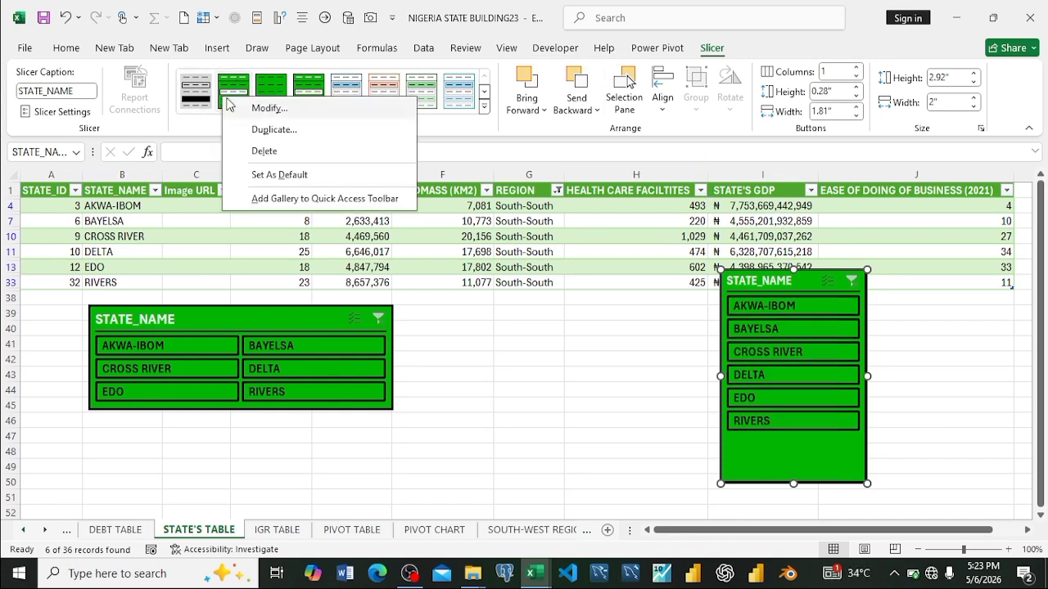
click(267, 108)
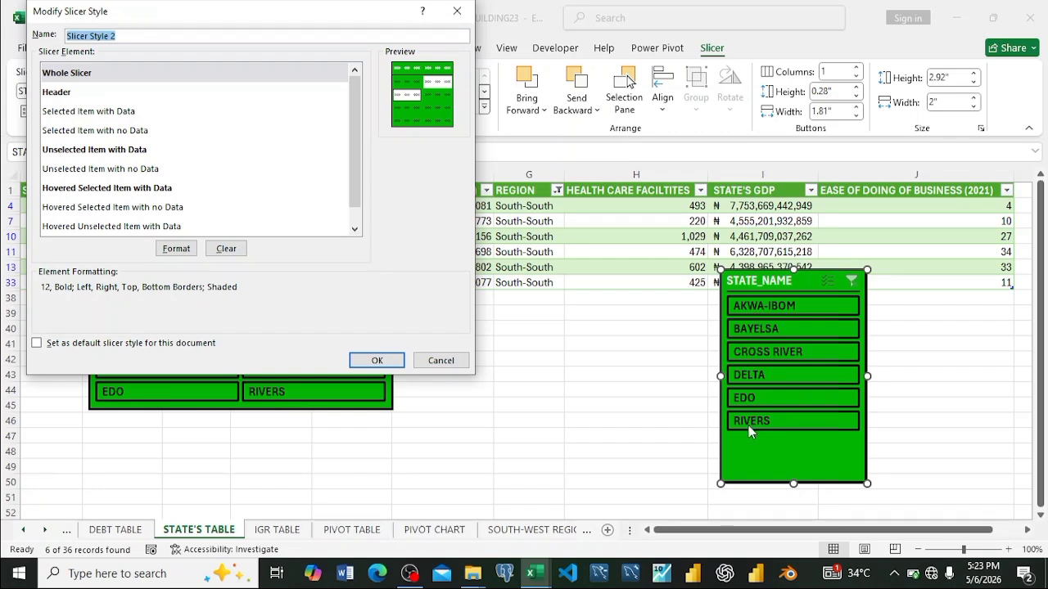
click(65, 227)
click(175, 247)
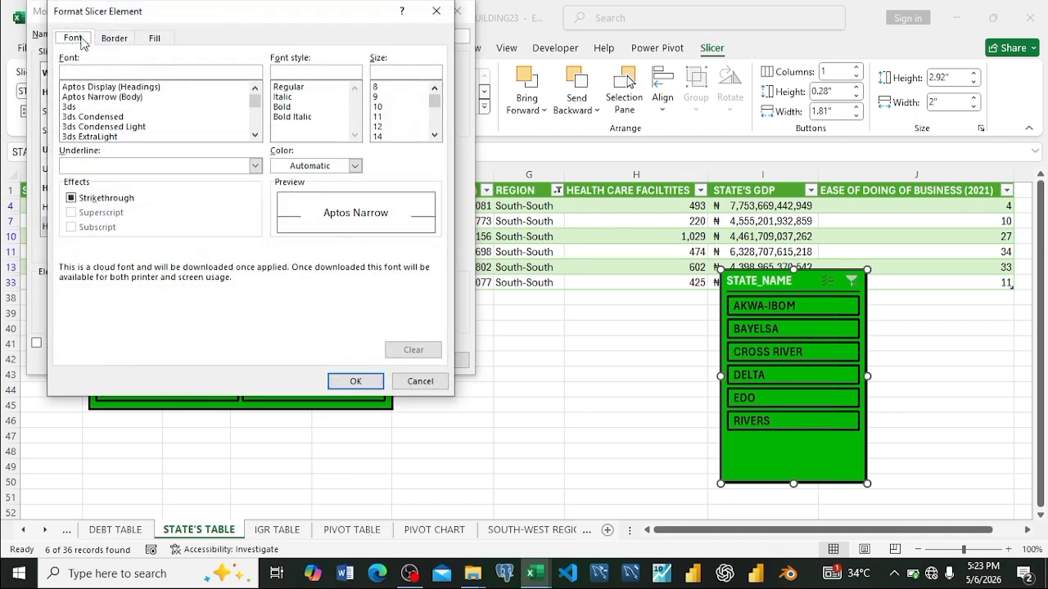
scroll(401, 134, down, 1)
click(377, 137)
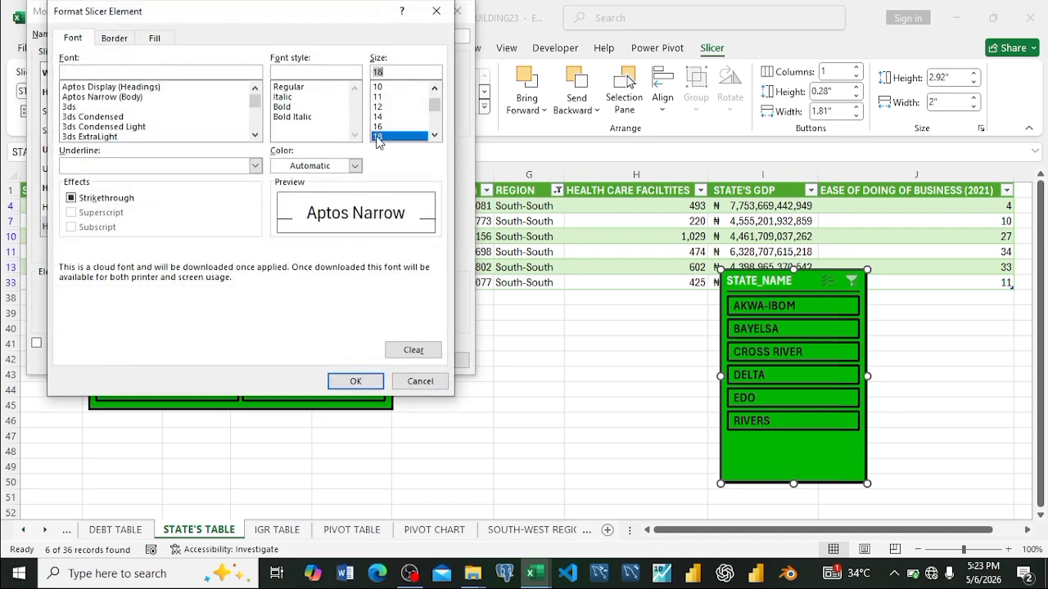
click(289, 117)
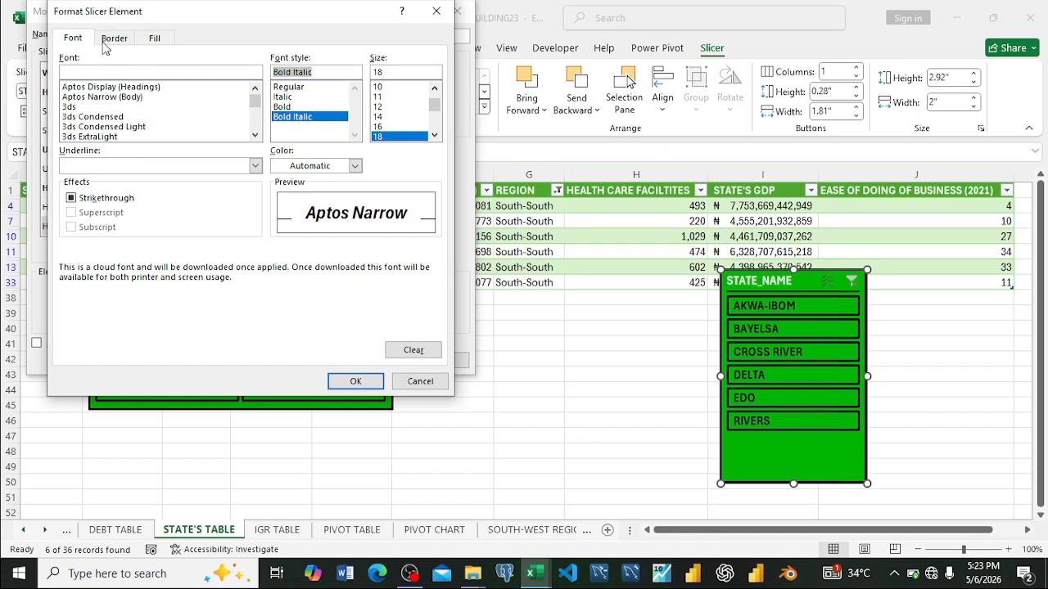
Step: Give the Hovered Unselected Item with Data element a light gray background fill and save the slicer style
click(152, 38)
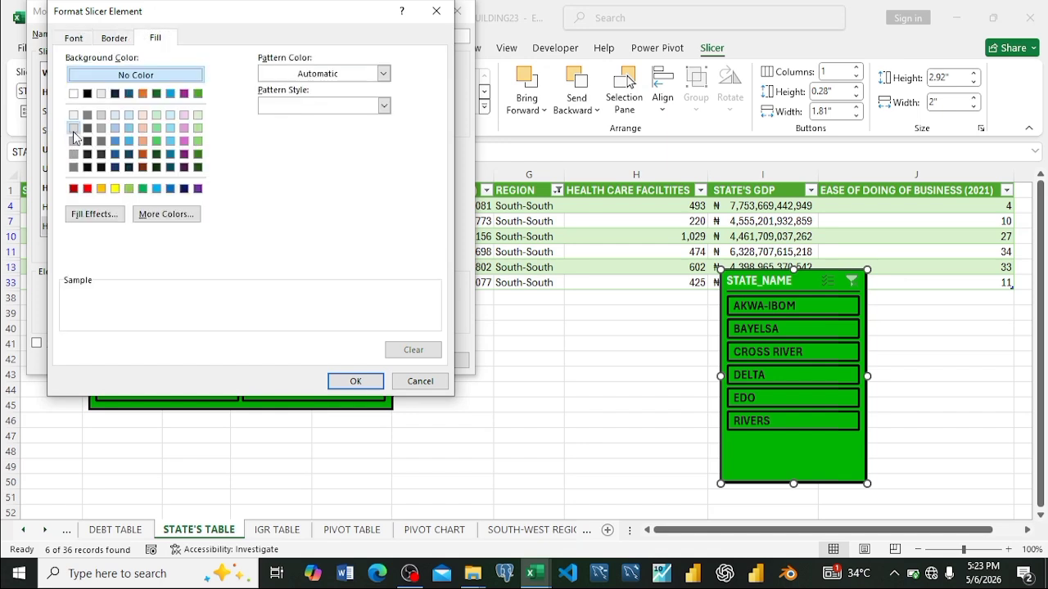
click(74, 127)
click(355, 381)
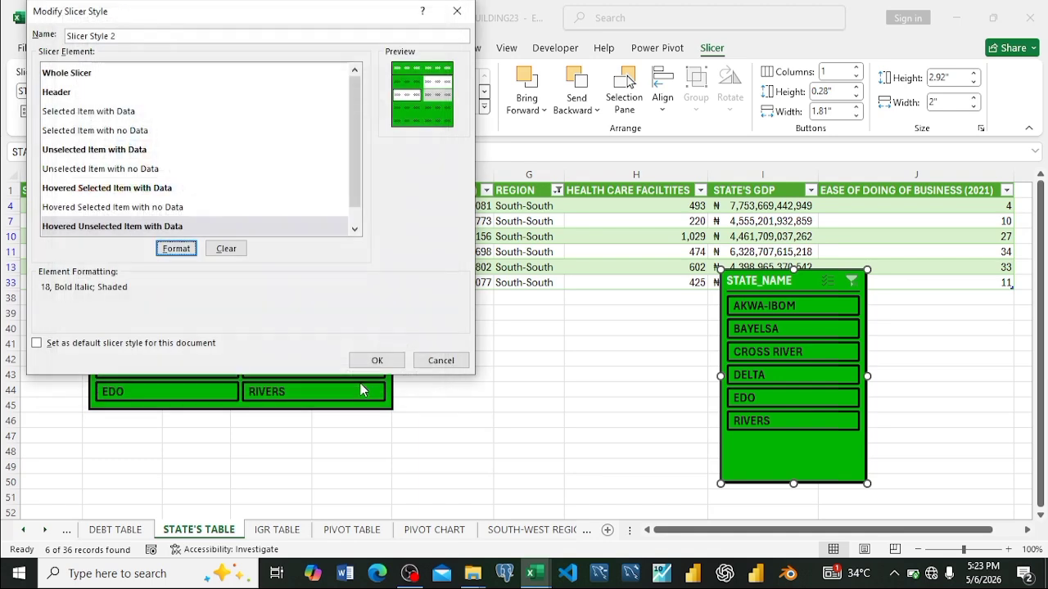
click(376, 361)
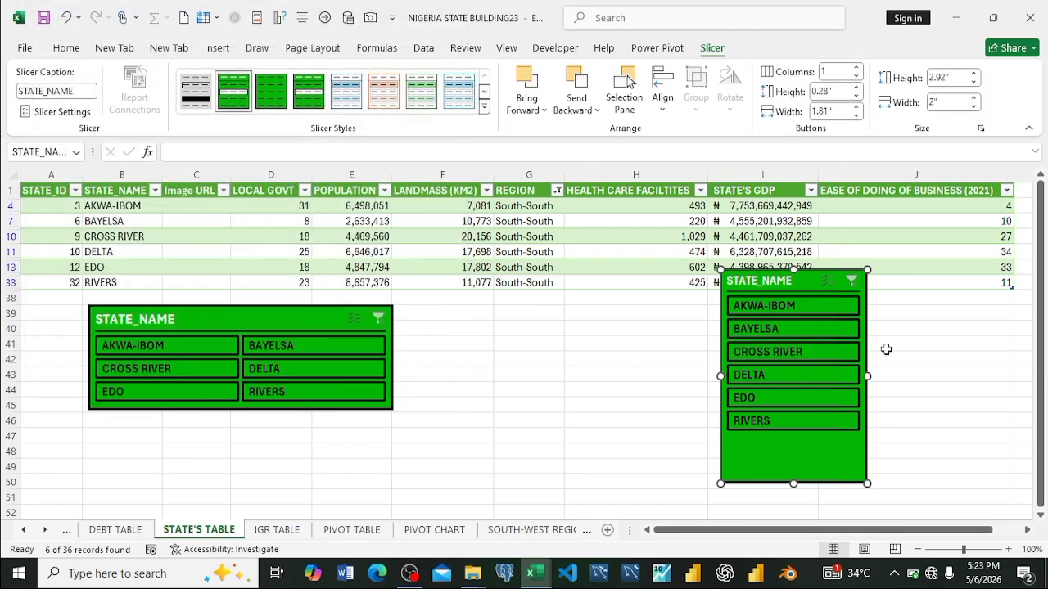
Step: Test the new STATE_NAME slicer by filtering the table to AKWA-IBOM, then clear the filter
click(763, 307)
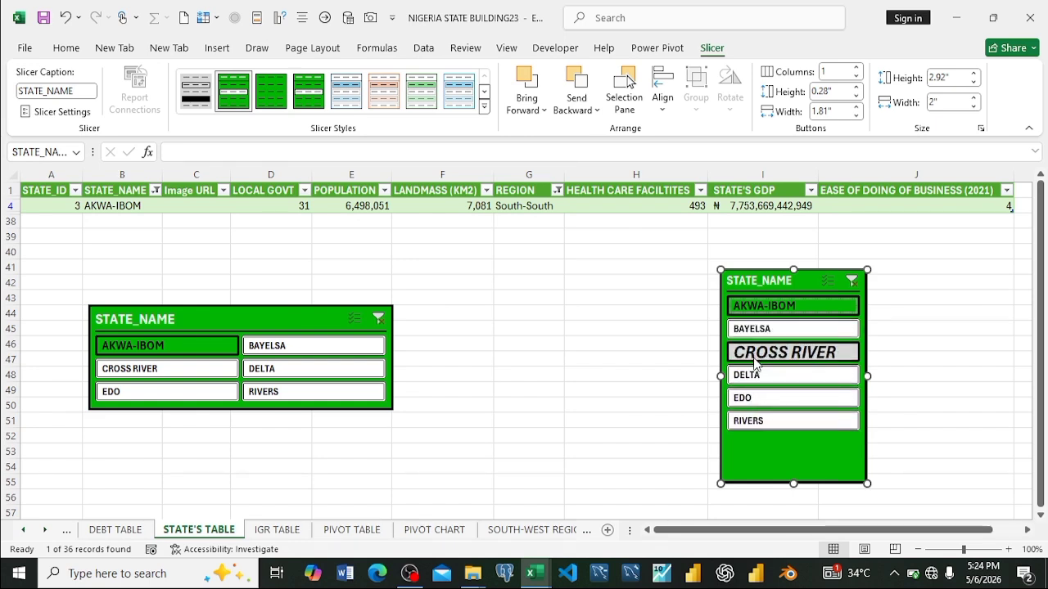
click(853, 280)
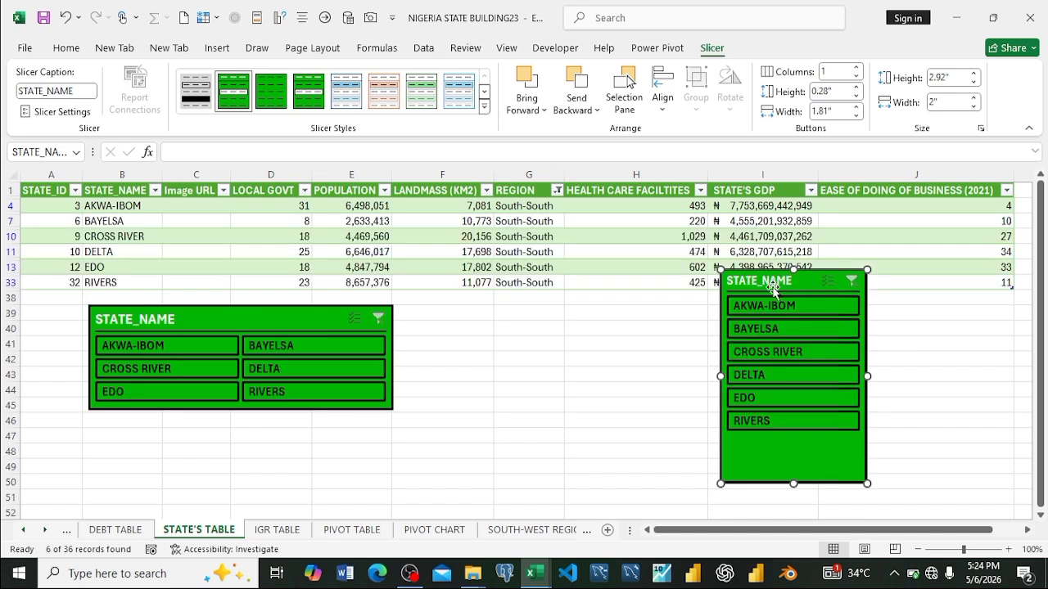
Step: Set the new STATE_NAME slicer to 2 columns and resize it to about 3.8" wide and 1.64" high
click(856, 68)
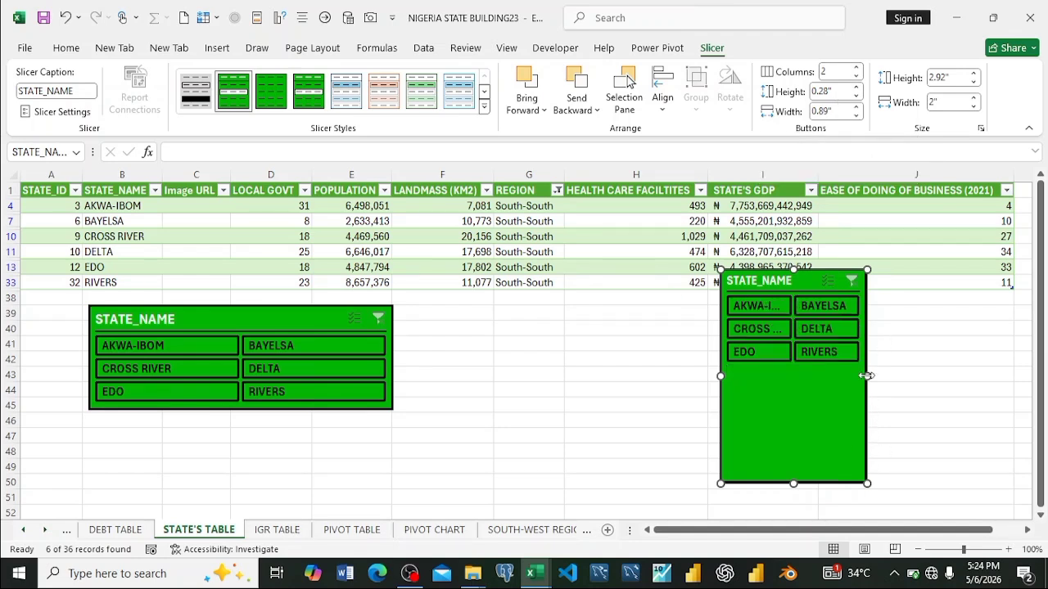
drag(867, 376, 999, 372)
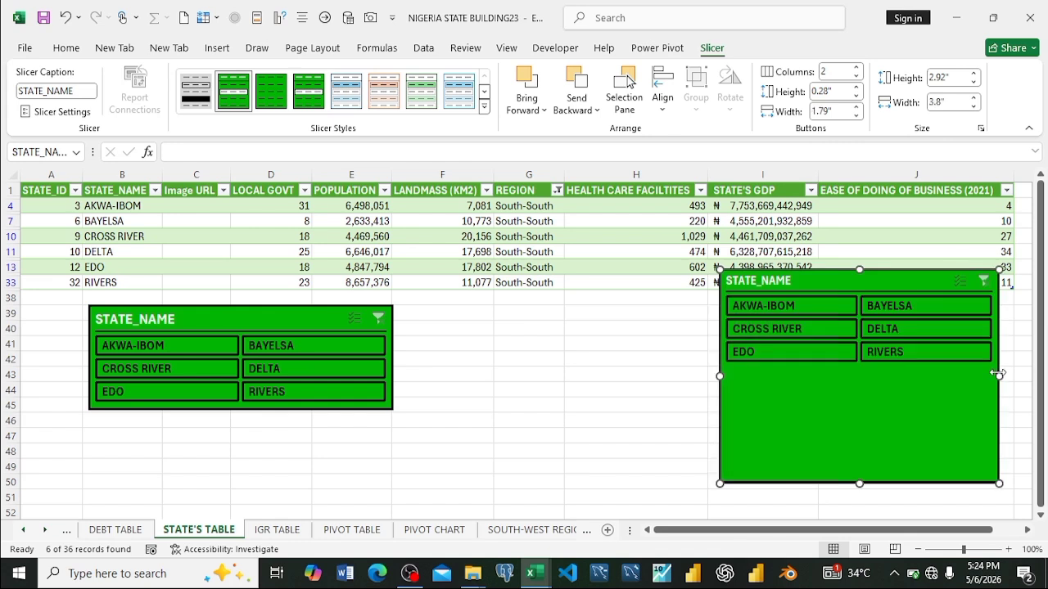
drag(860, 483, 840, 390)
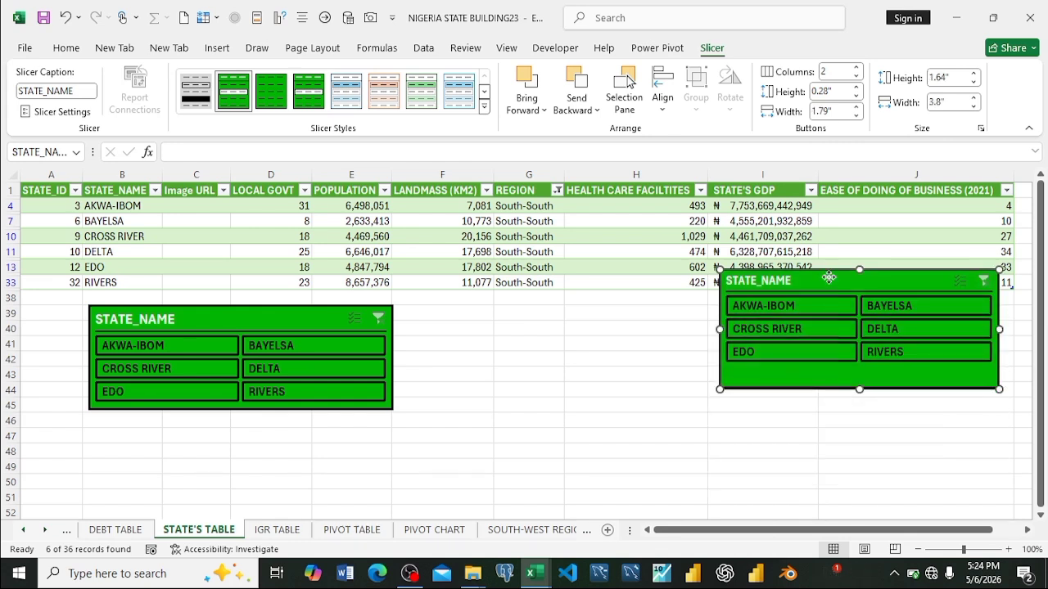
Step: Move the new slicer below the table beside the existing STATE_NAME slicer and reduce its height to about 1.48"
drag(829, 278, 564, 311)
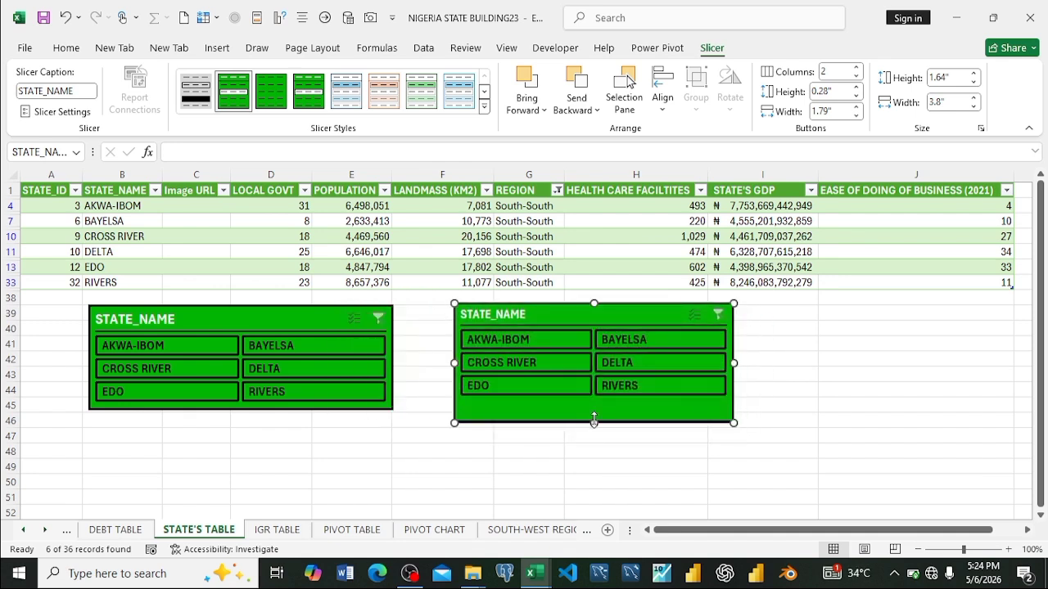
mouse_move(595, 420)
mouse_down()
mouse_move(592, 431)
mouse_move(591, 412)
mouse_up()
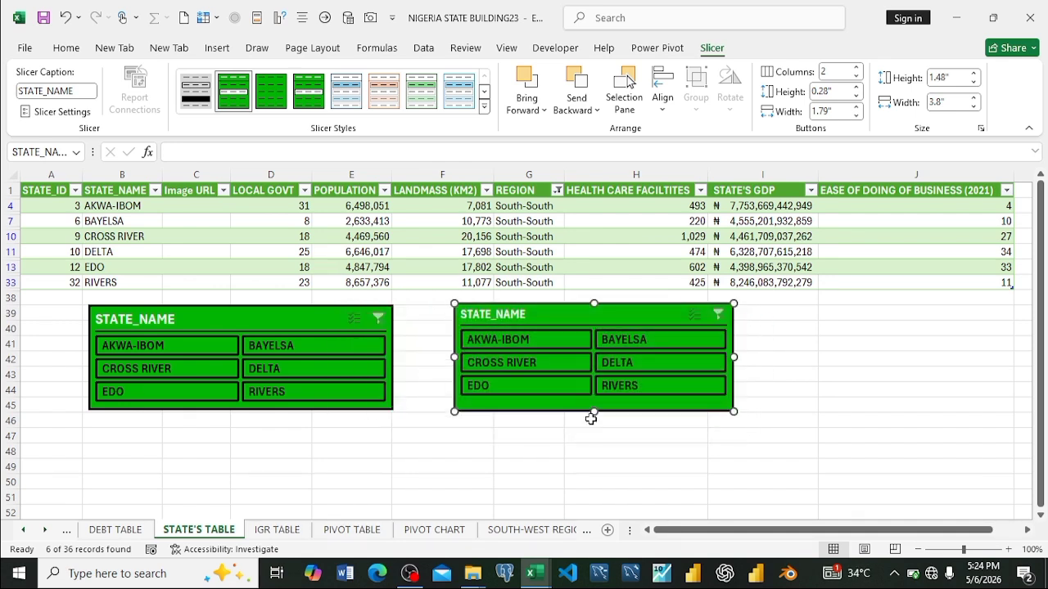